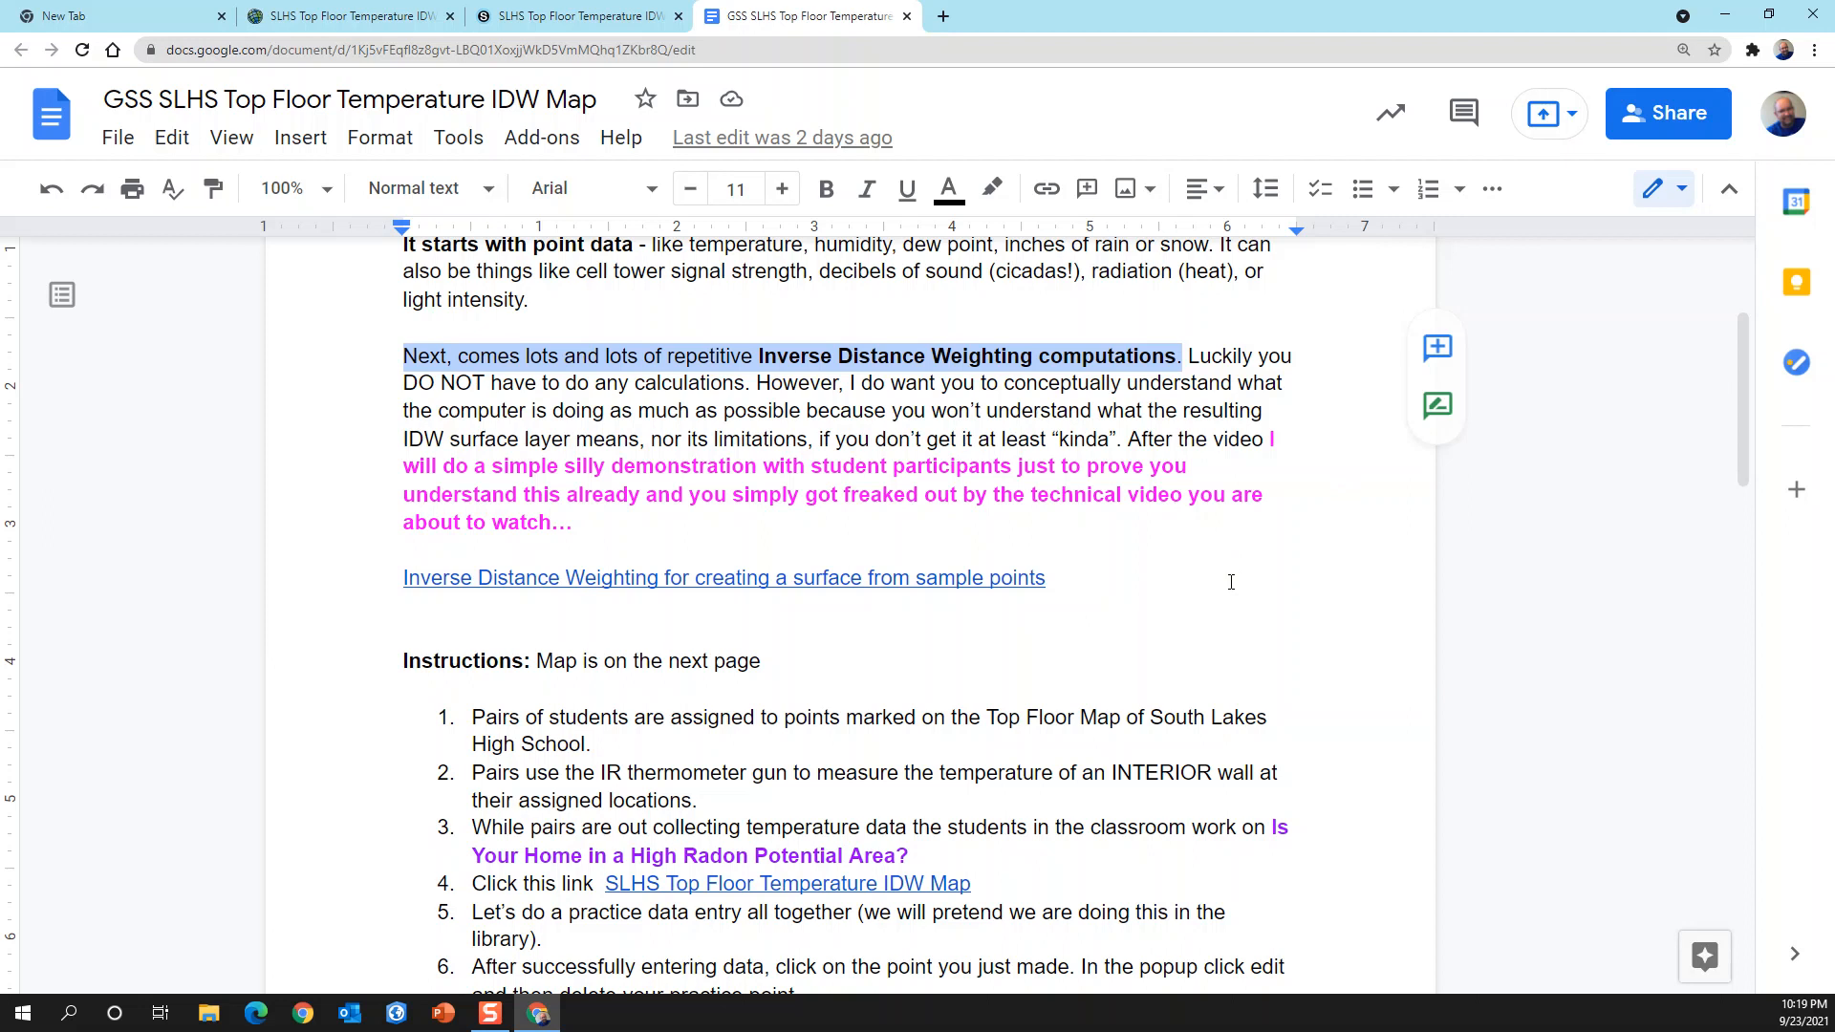
Step: Review instructions 8 and 9 on the IDW surface, the screen-capture answer box on page two, and the existing web map
{"action": "scroll", "coordinate": [1122, 482], "scroll_direction": "down", "scroll_amount": 5}
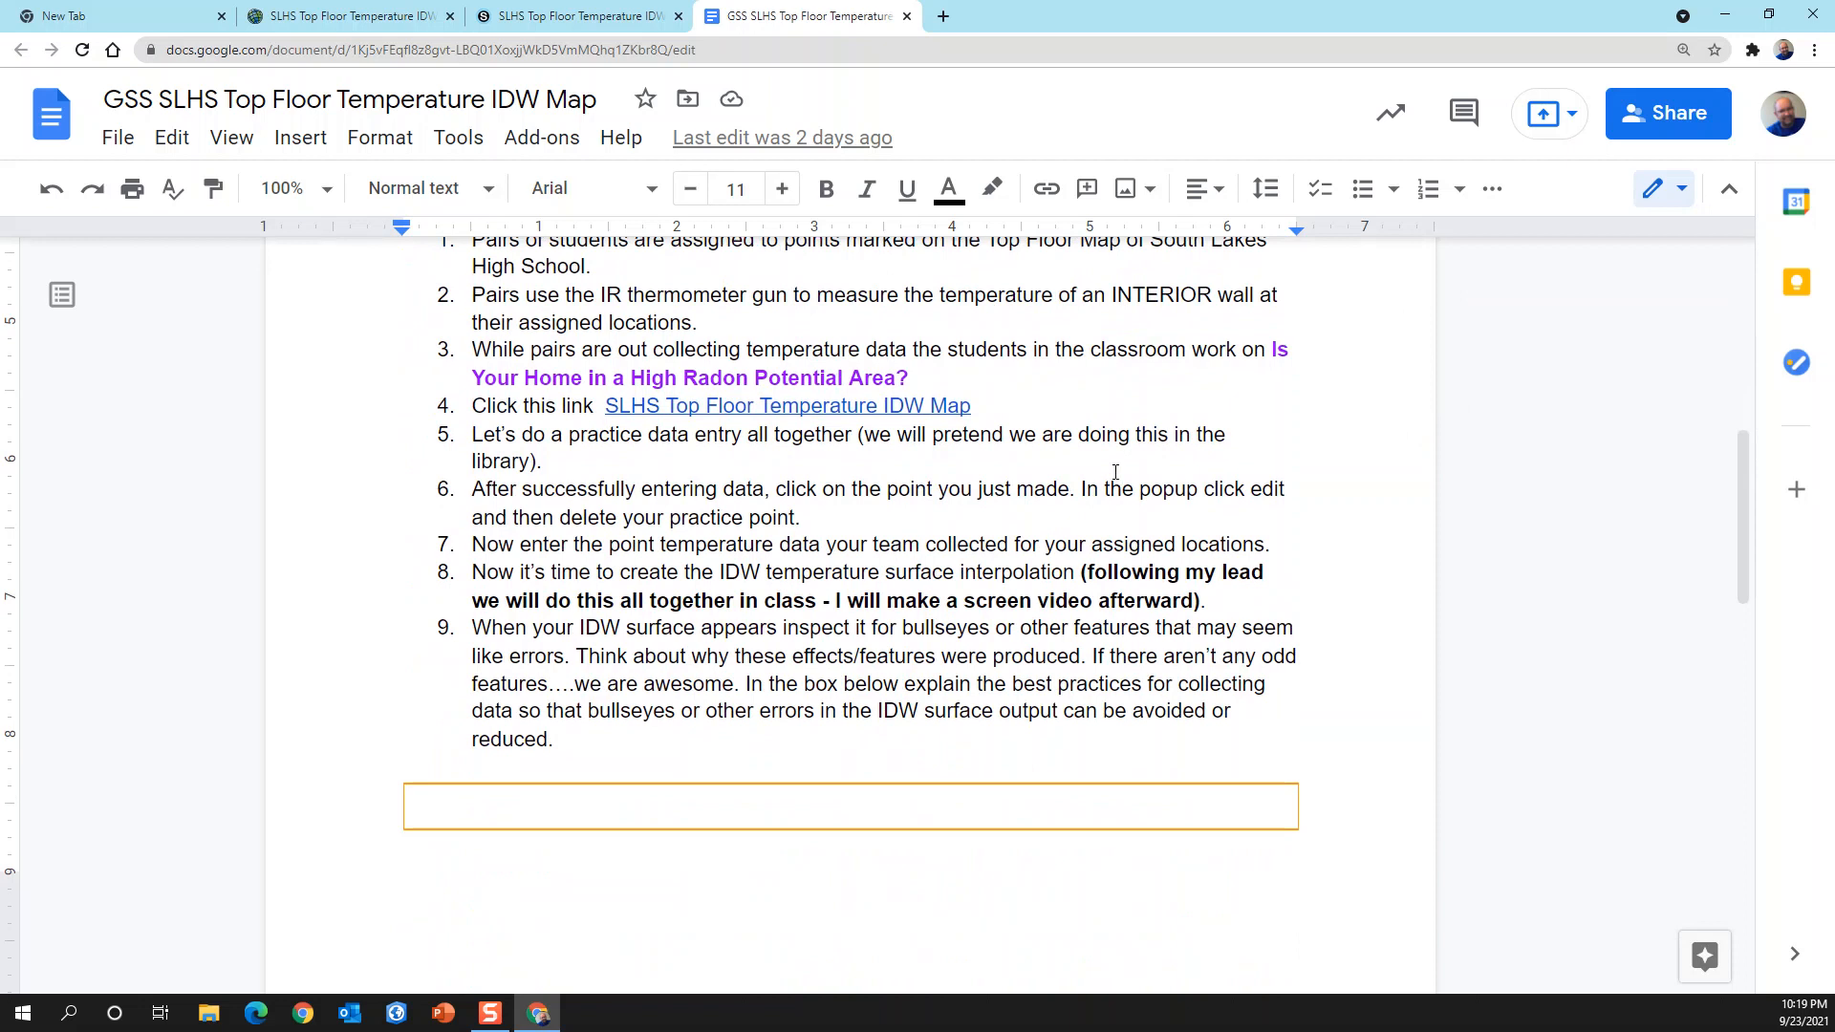
{"action": "left_click_drag", "start_coordinate": [469, 571], "coordinate": [1226, 732]}
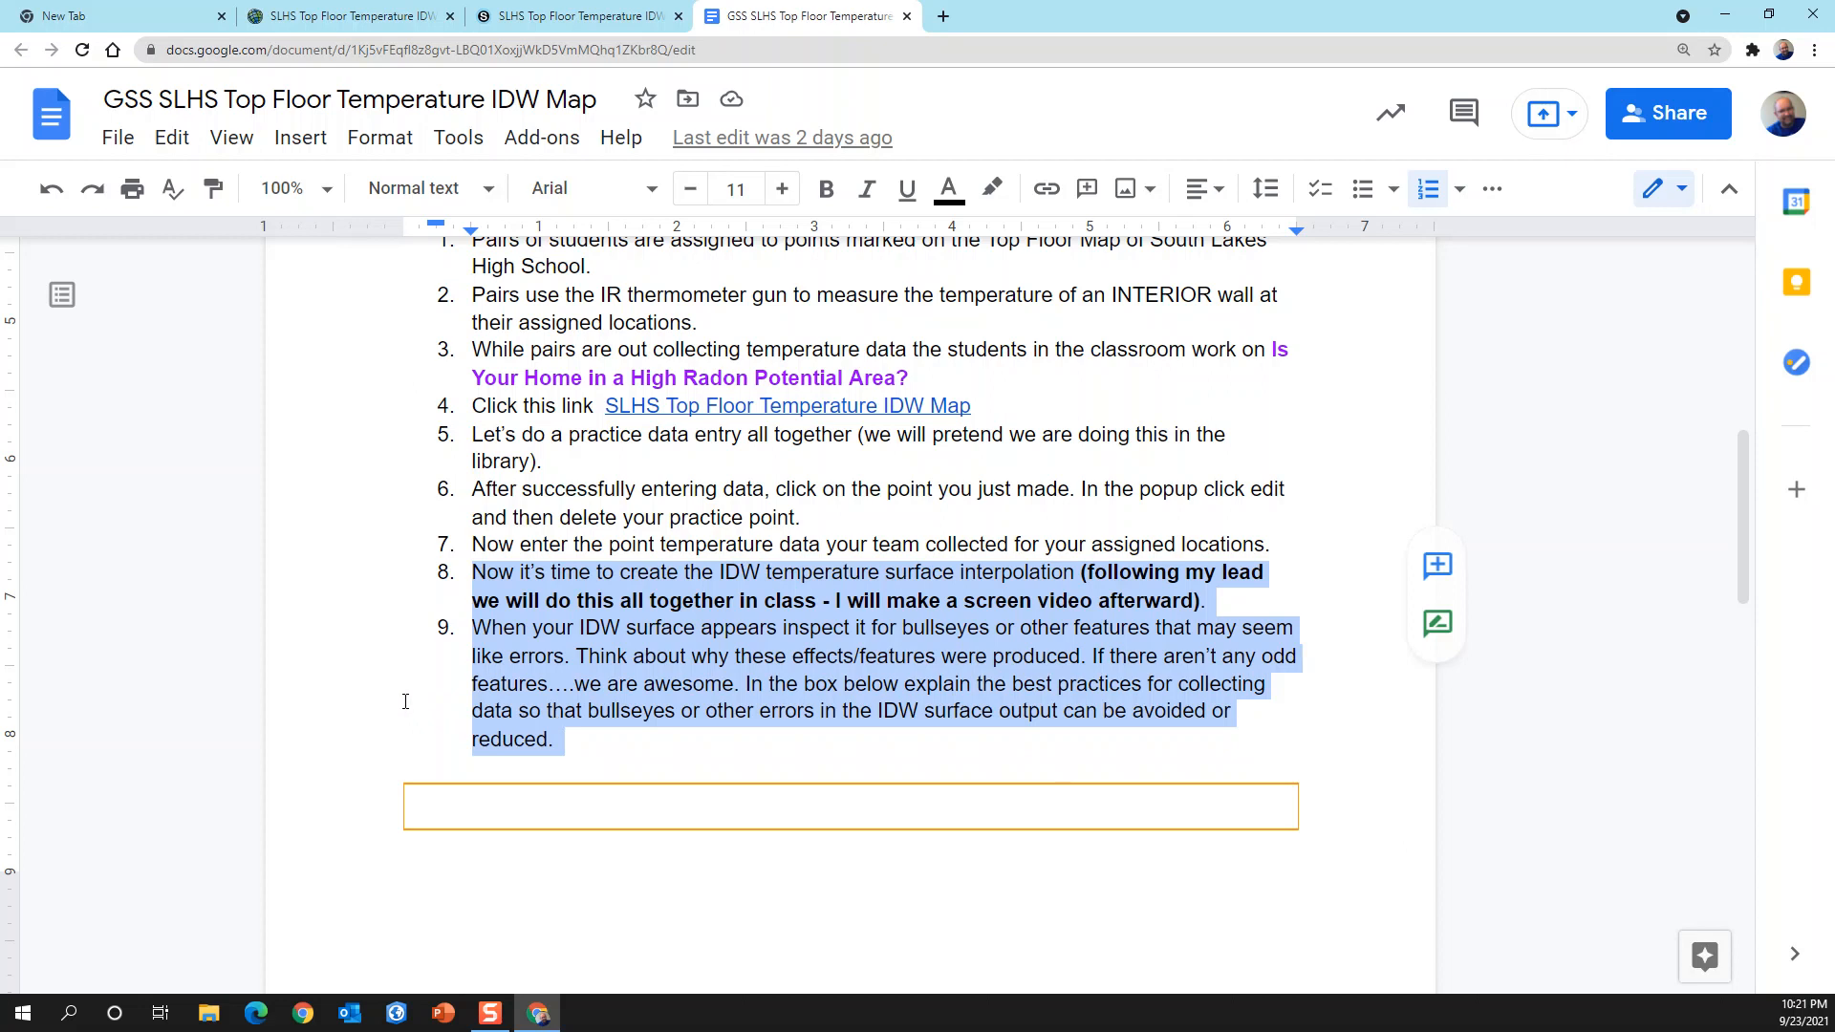
{"action": "scroll", "coordinate": [388, 706], "scroll_direction": "down", "scroll_amount": 7}
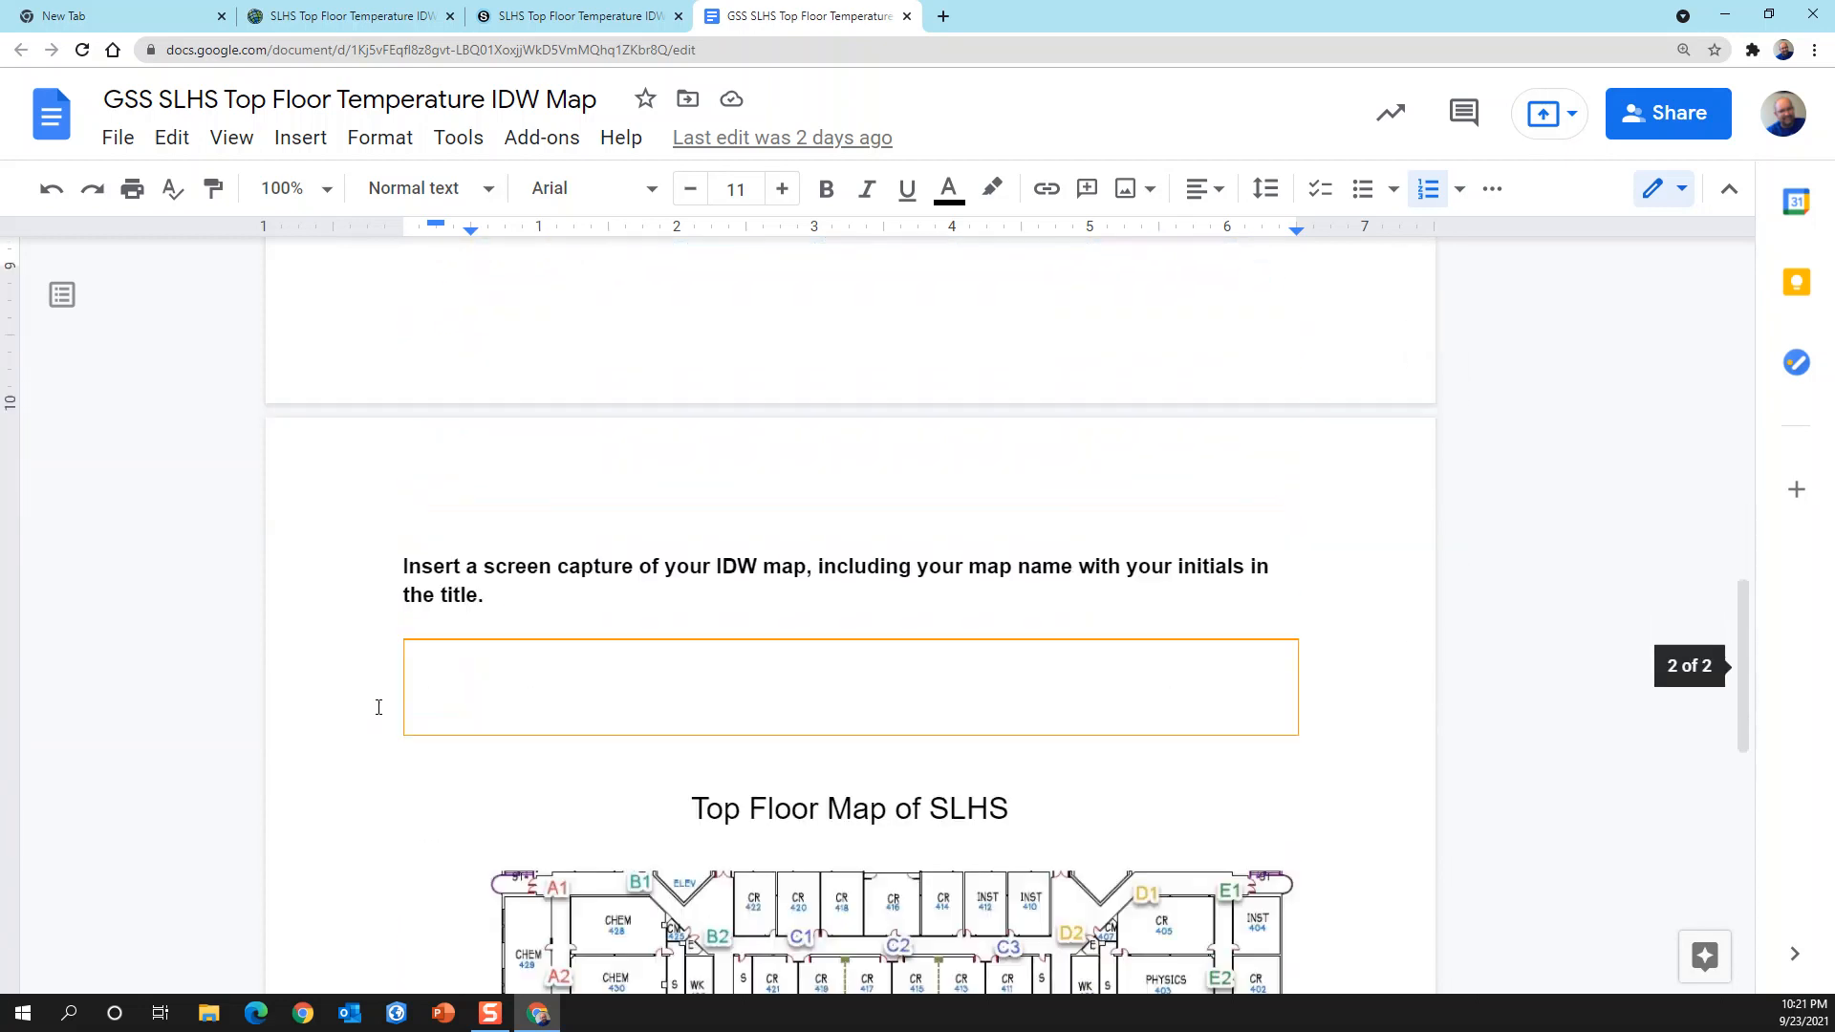
{"action": "scroll", "coordinate": [324, 649], "scroll_direction": "down", "scroll_amount": 1}
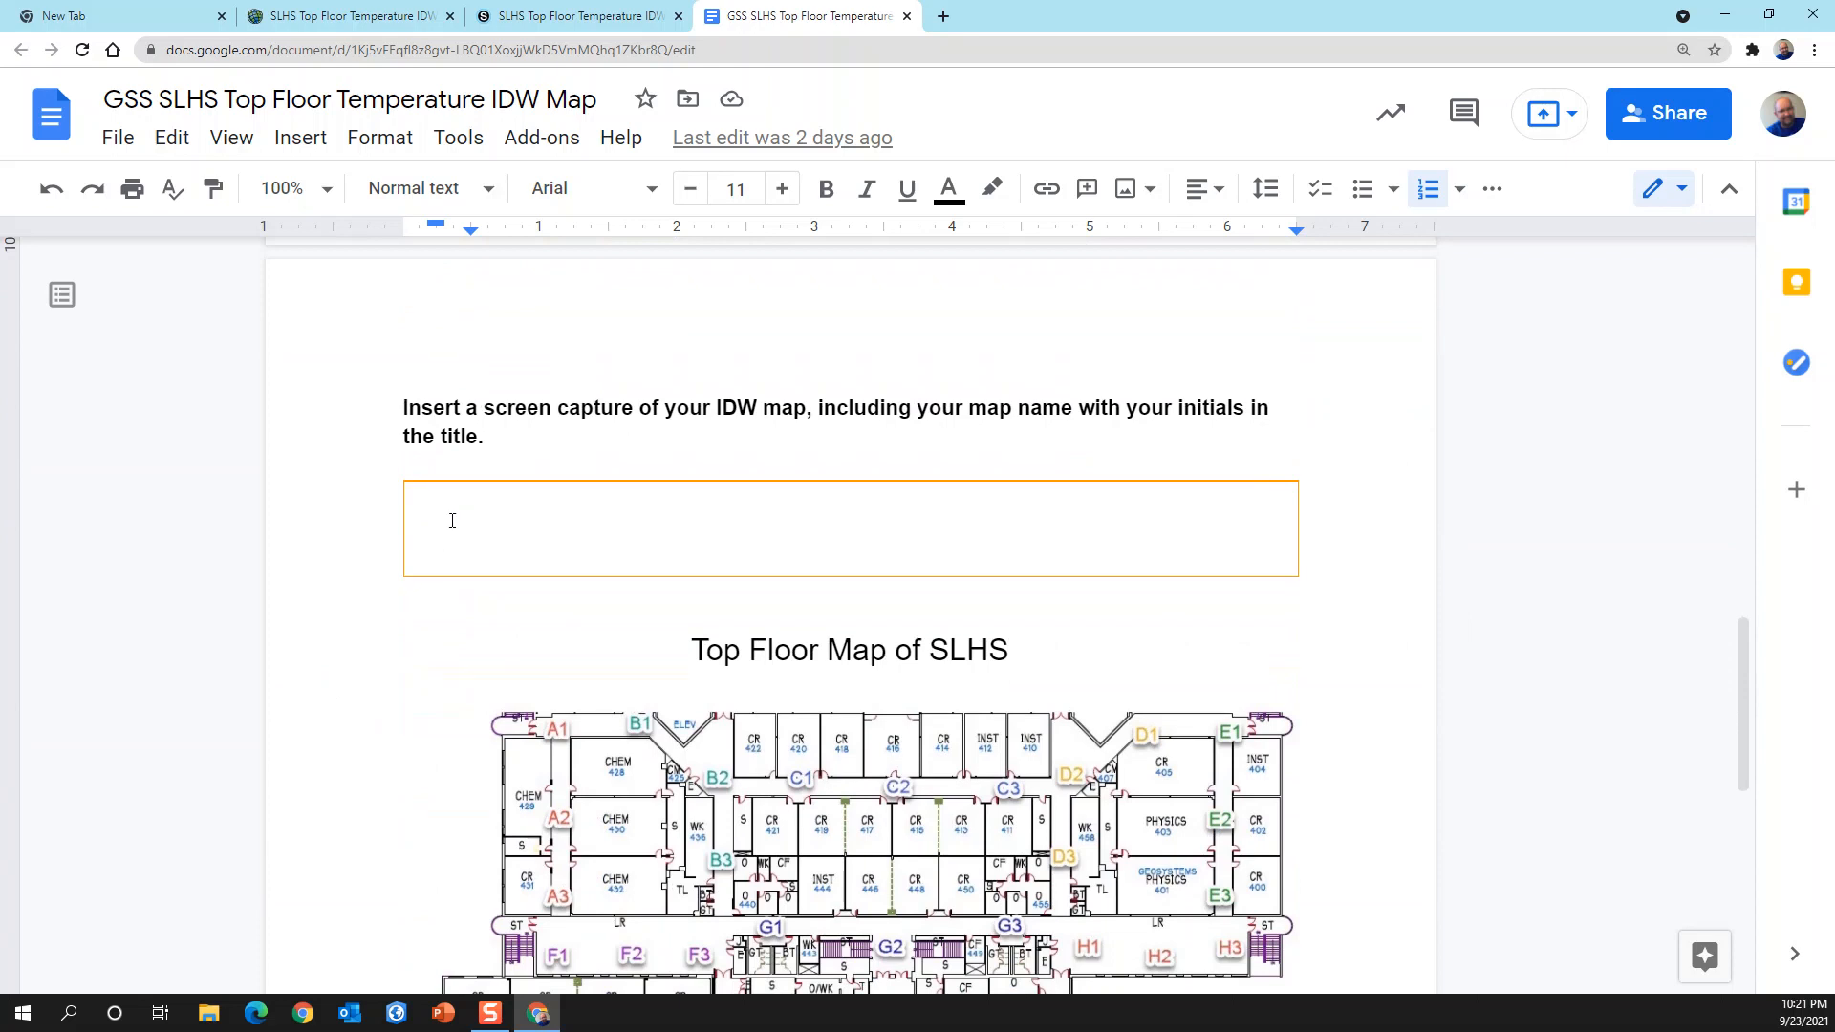
{"action": "left_click", "coordinate": [572, 499]}
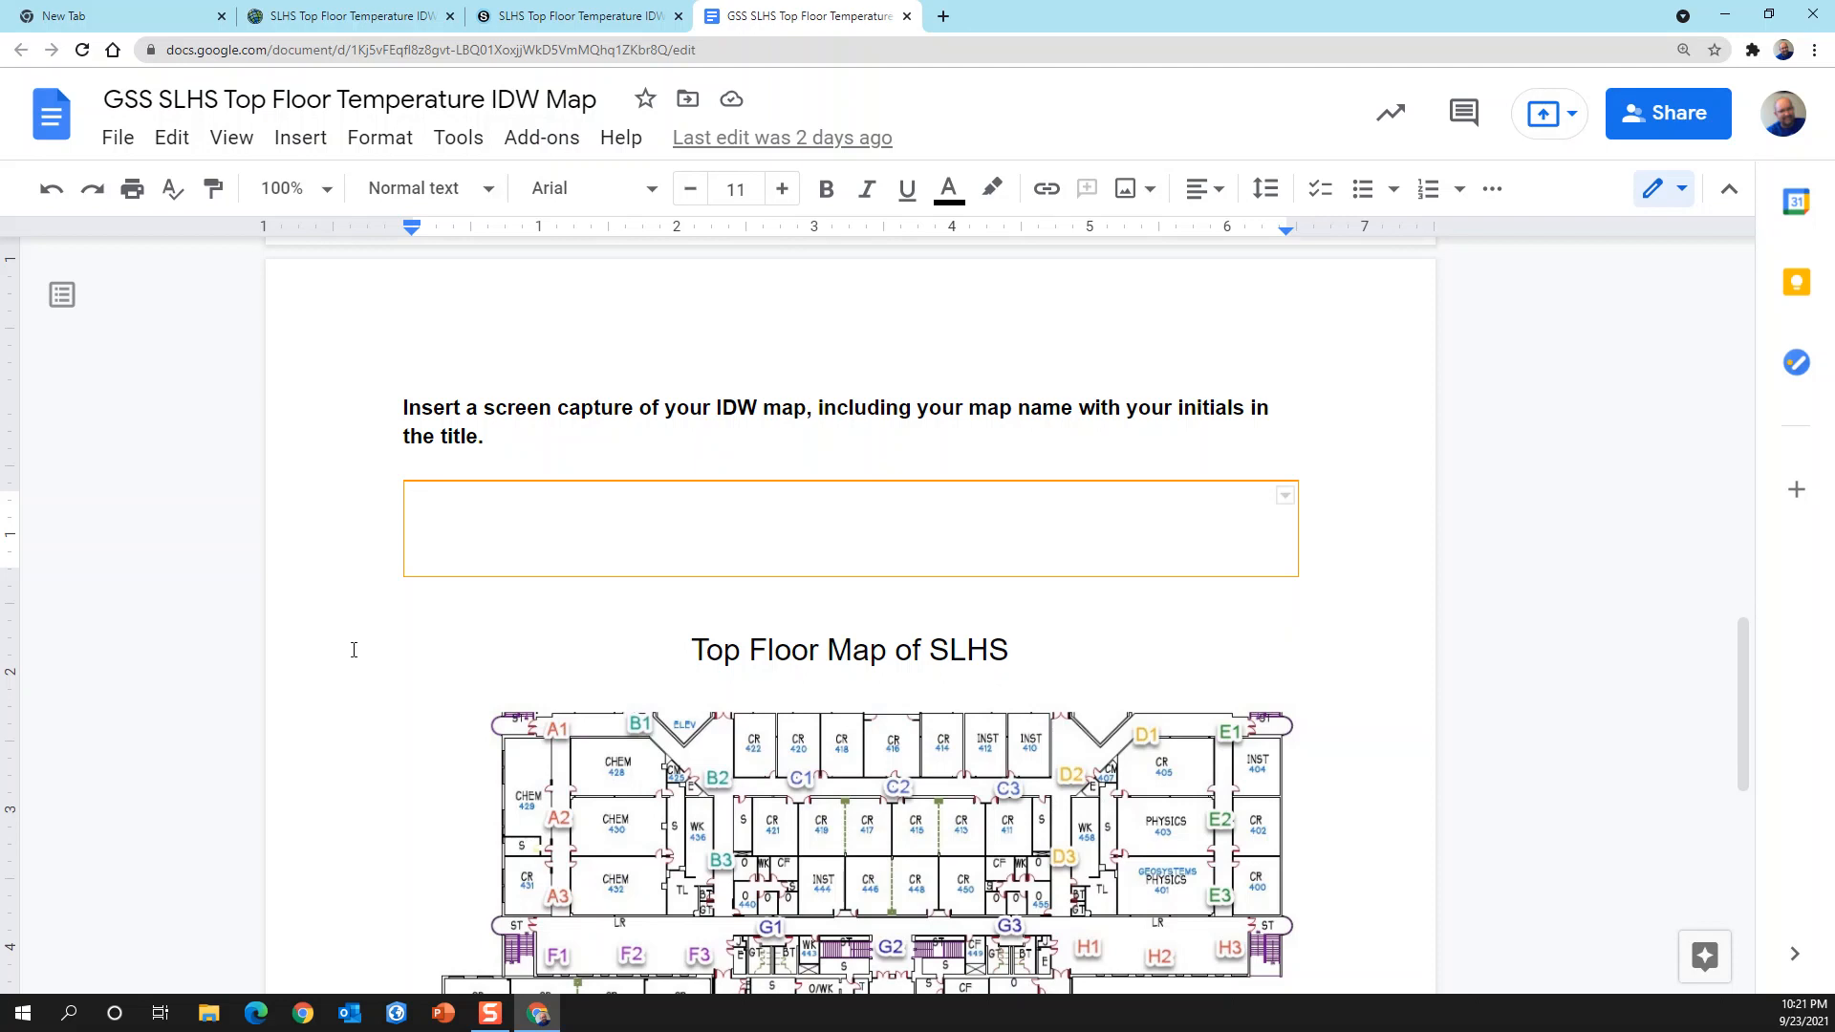
{"action": "left_click", "coordinate": [332, 32]}
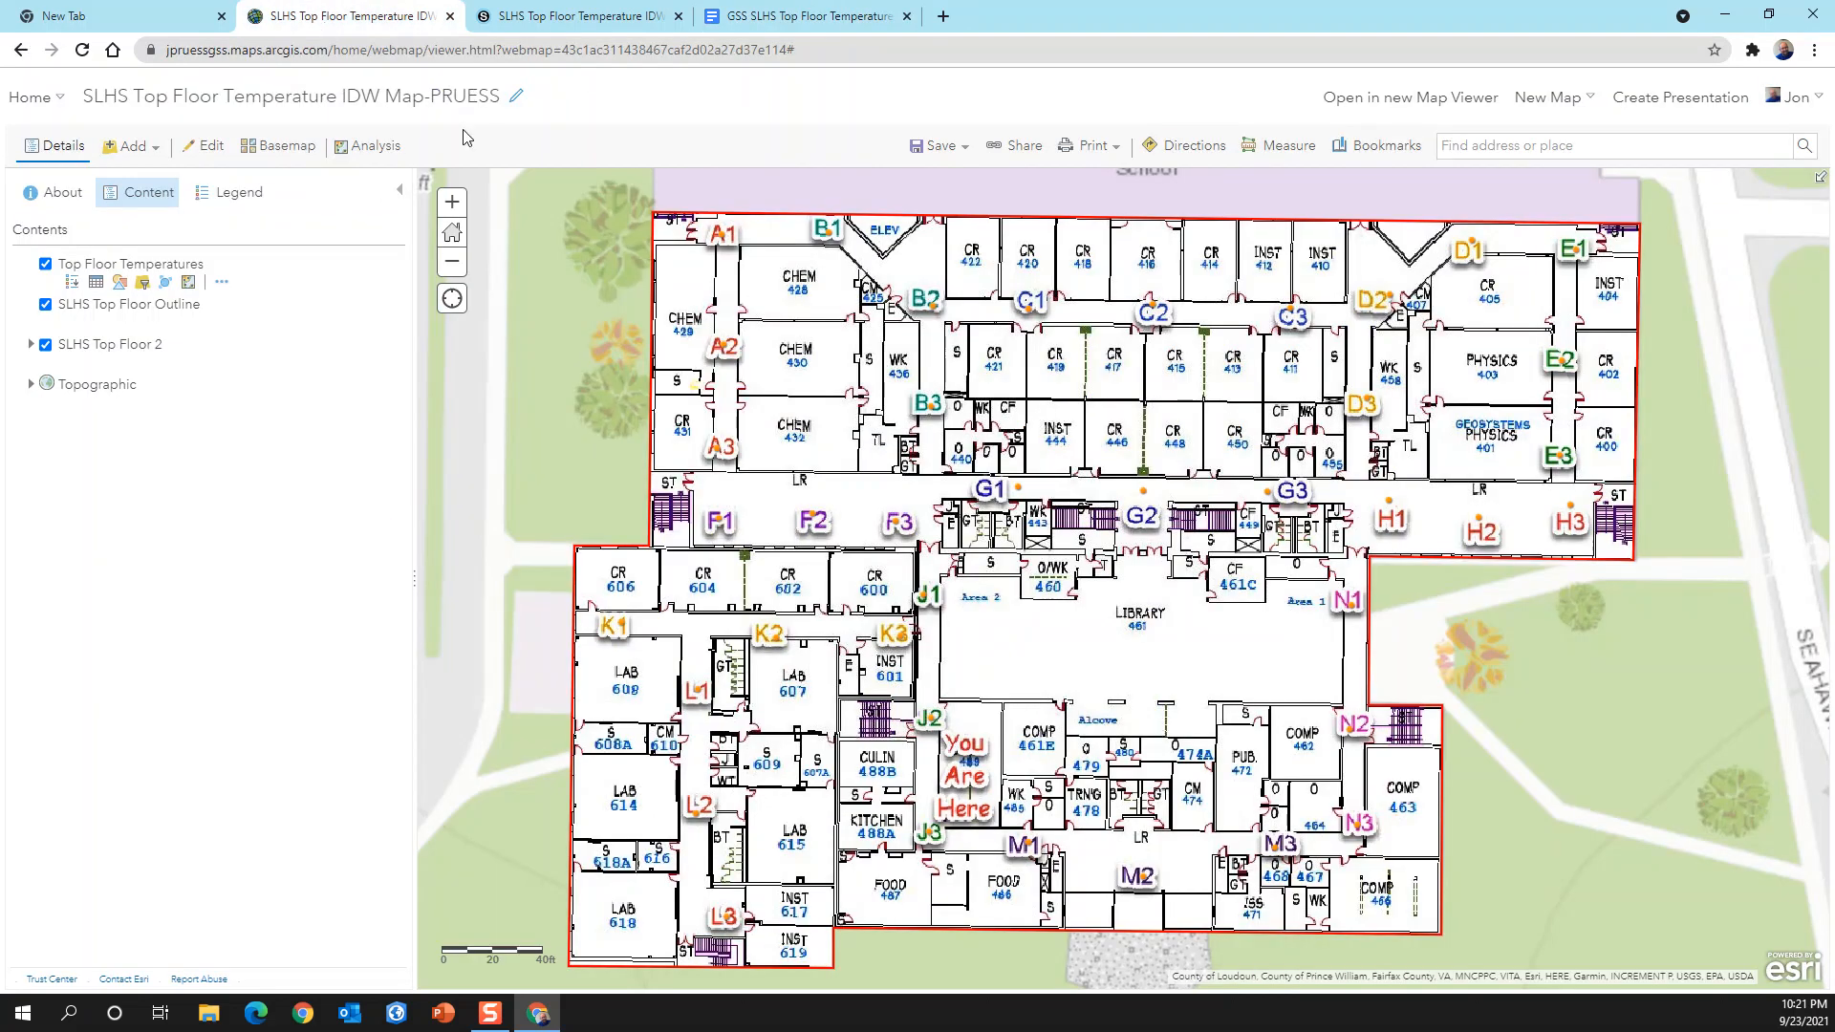
{"action": "left_click", "coordinate": [776, 21]}
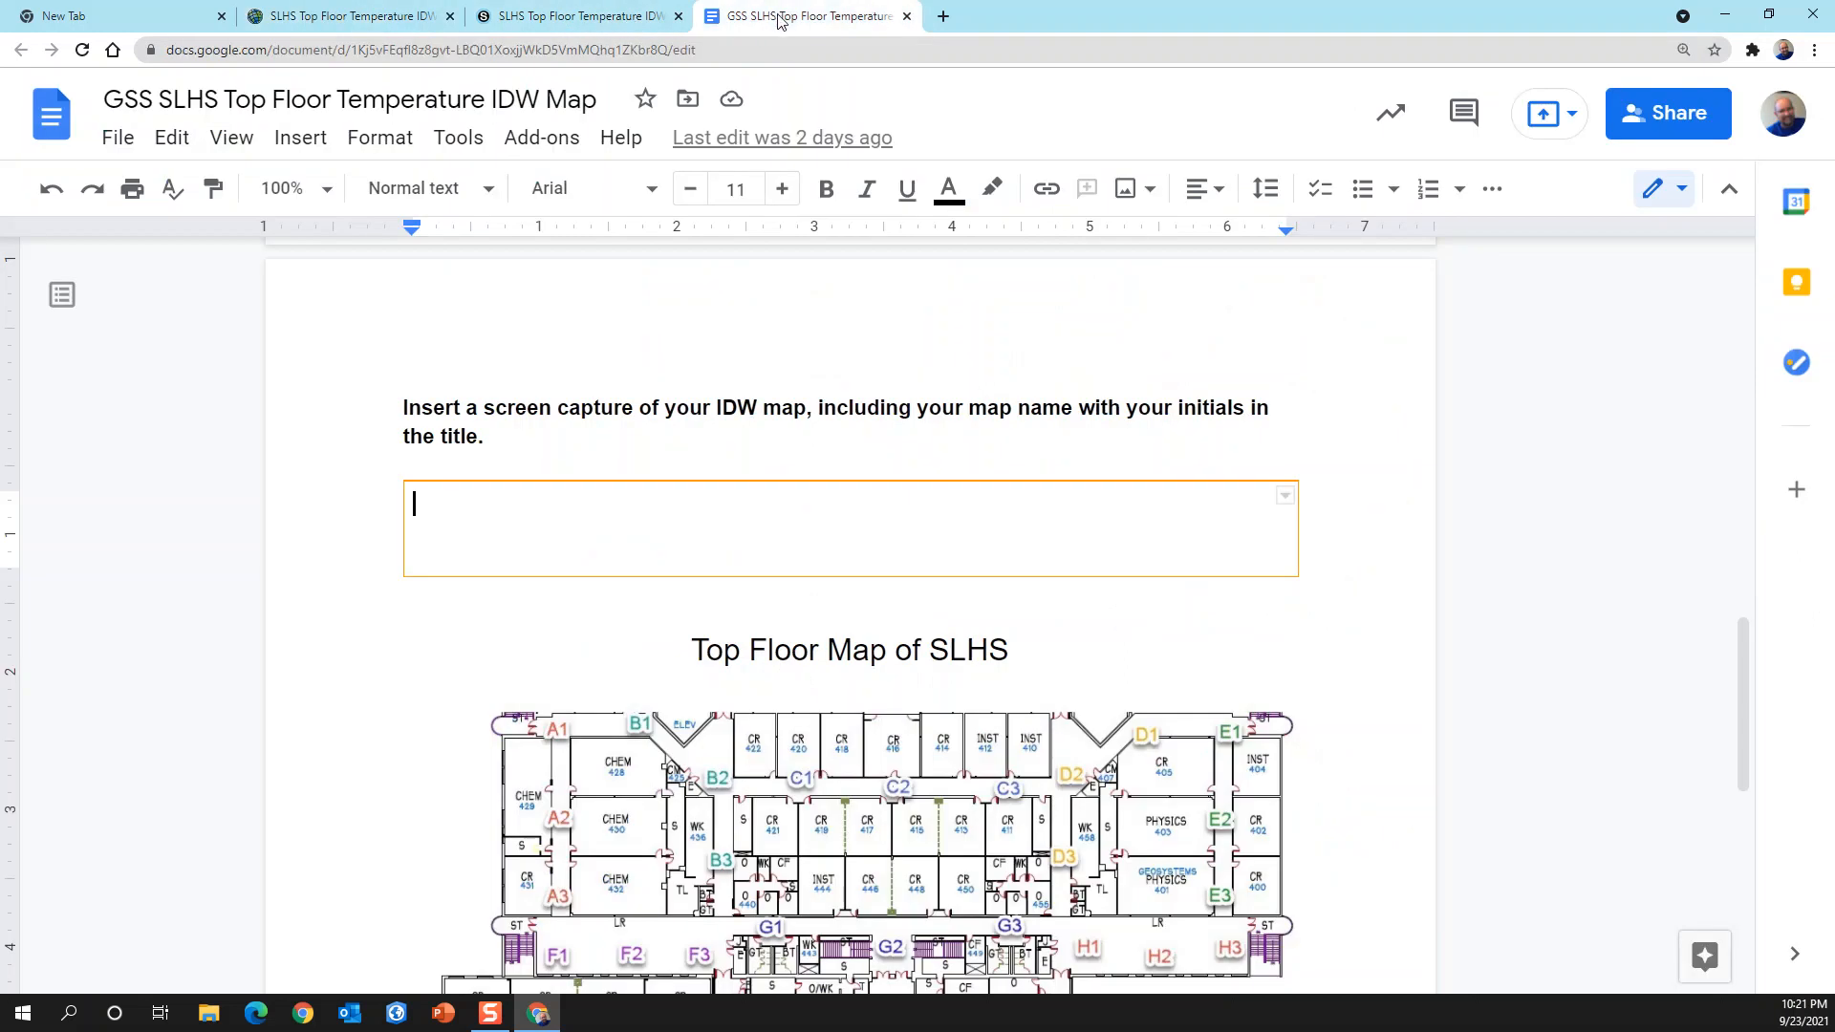
Step: Open the SLHS Top Floor Temperature IDW Map link given in instruction 4 of the document
{"action": "scroll", "coordinate": [893, 484], "scroll_direction": "up", "scroll_amount": 12}
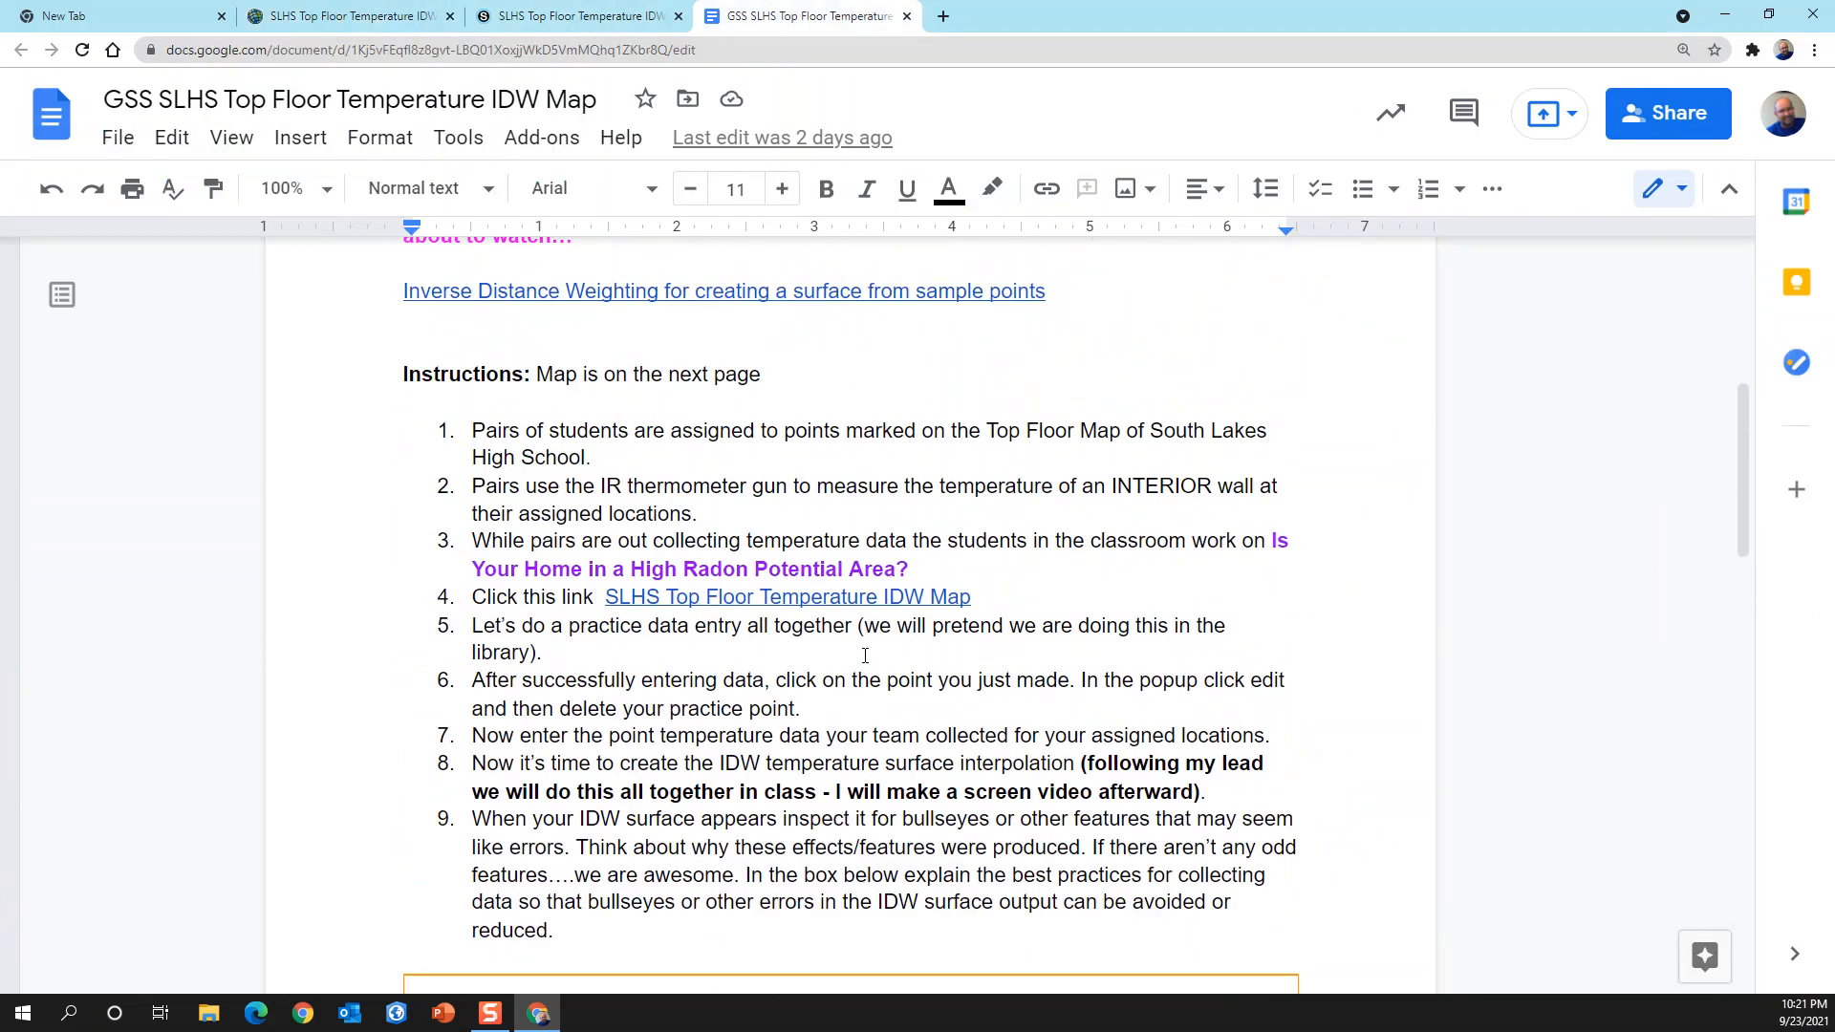
{"action": "left_click", "coordinate": [790, 597]}
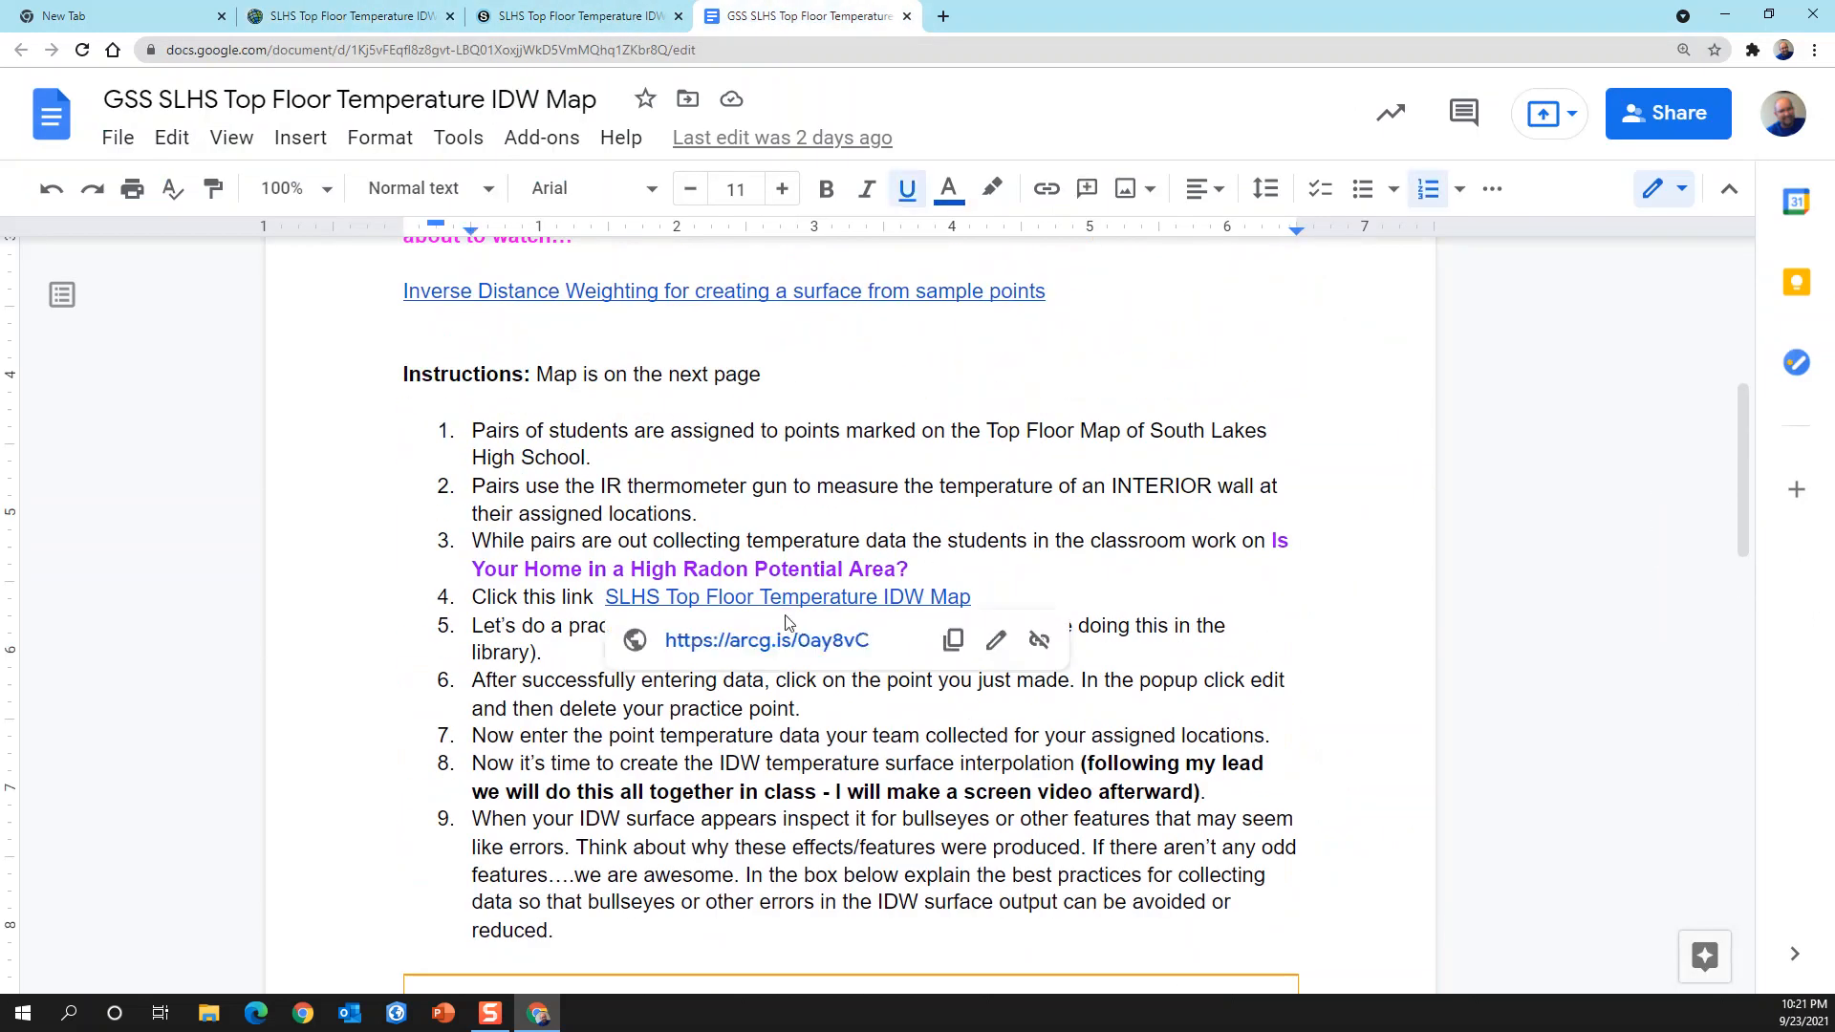
{"action": "left_click", "coordinate": [799, 645]}
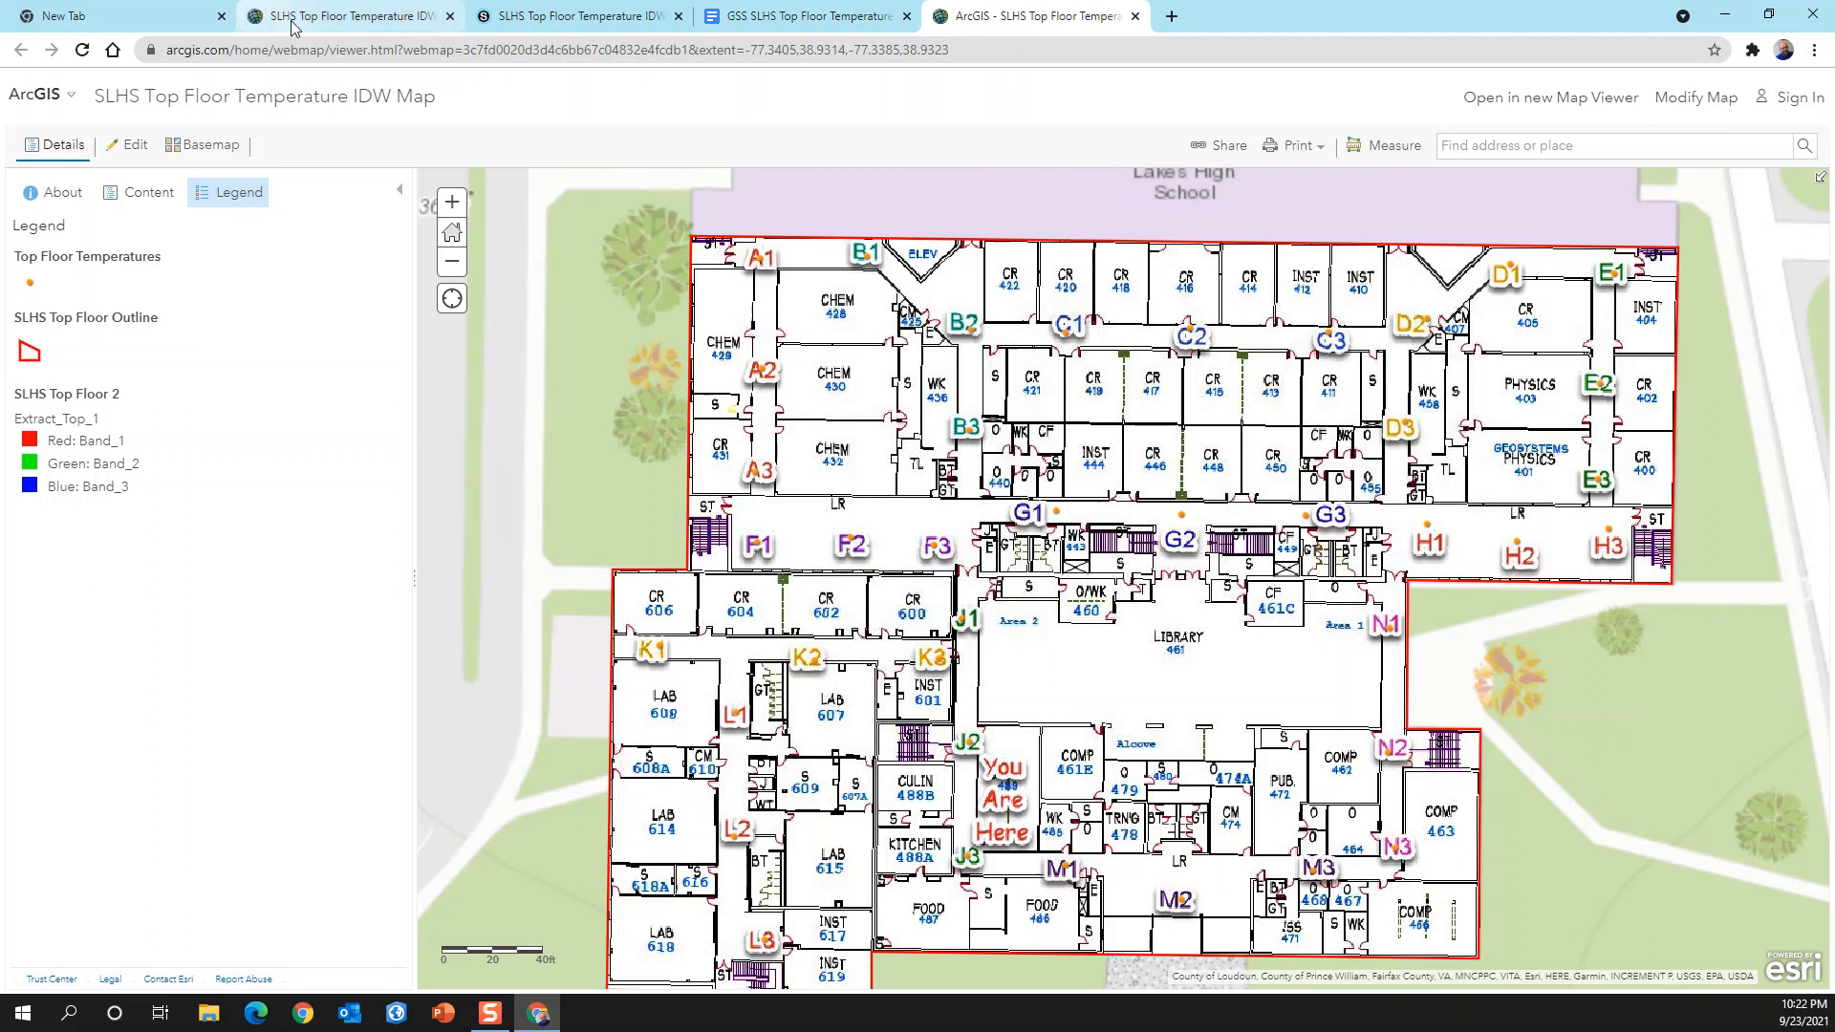
Step: Return to the saved copy of the web map and start an Interpolate Points analysis on the Top Floor Temperatures layer
{"action": "left_click", "coordinate": [354, 16]}
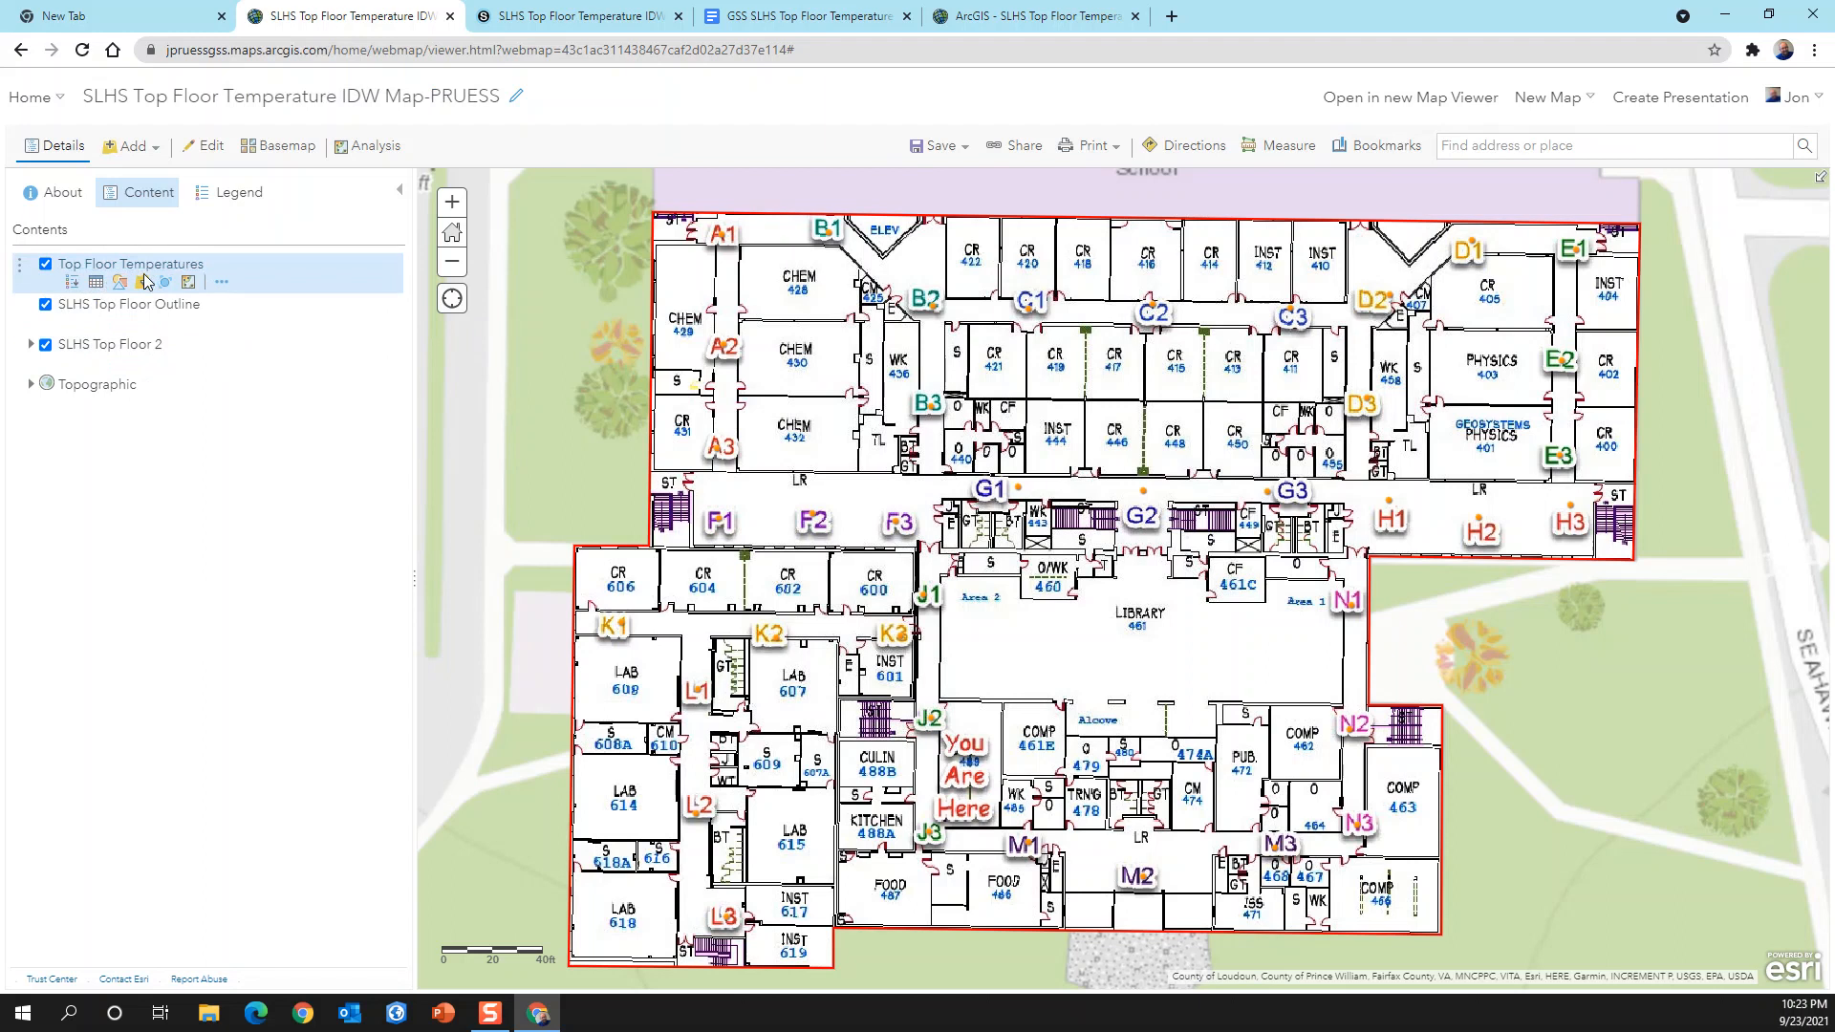
{"action": "left_click", "coordinate": [188, 283]}
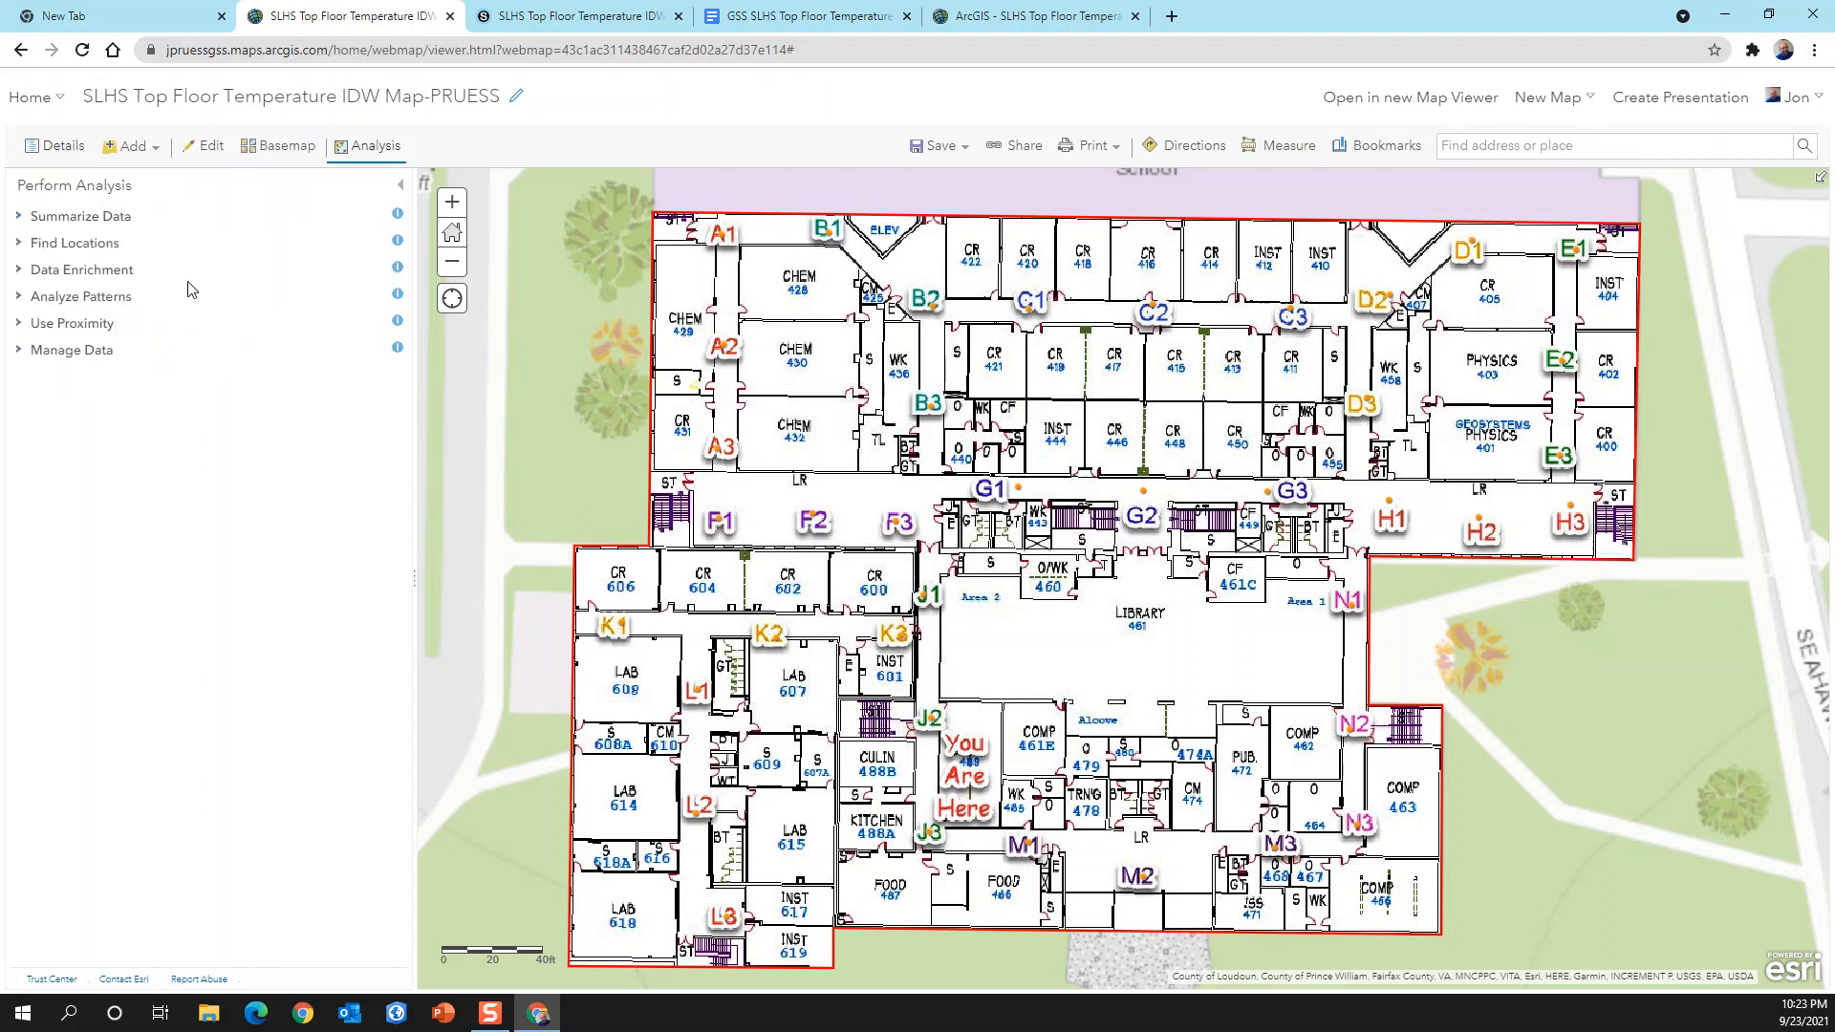
{"action": "left_click", "coordinate": [21, 299]}
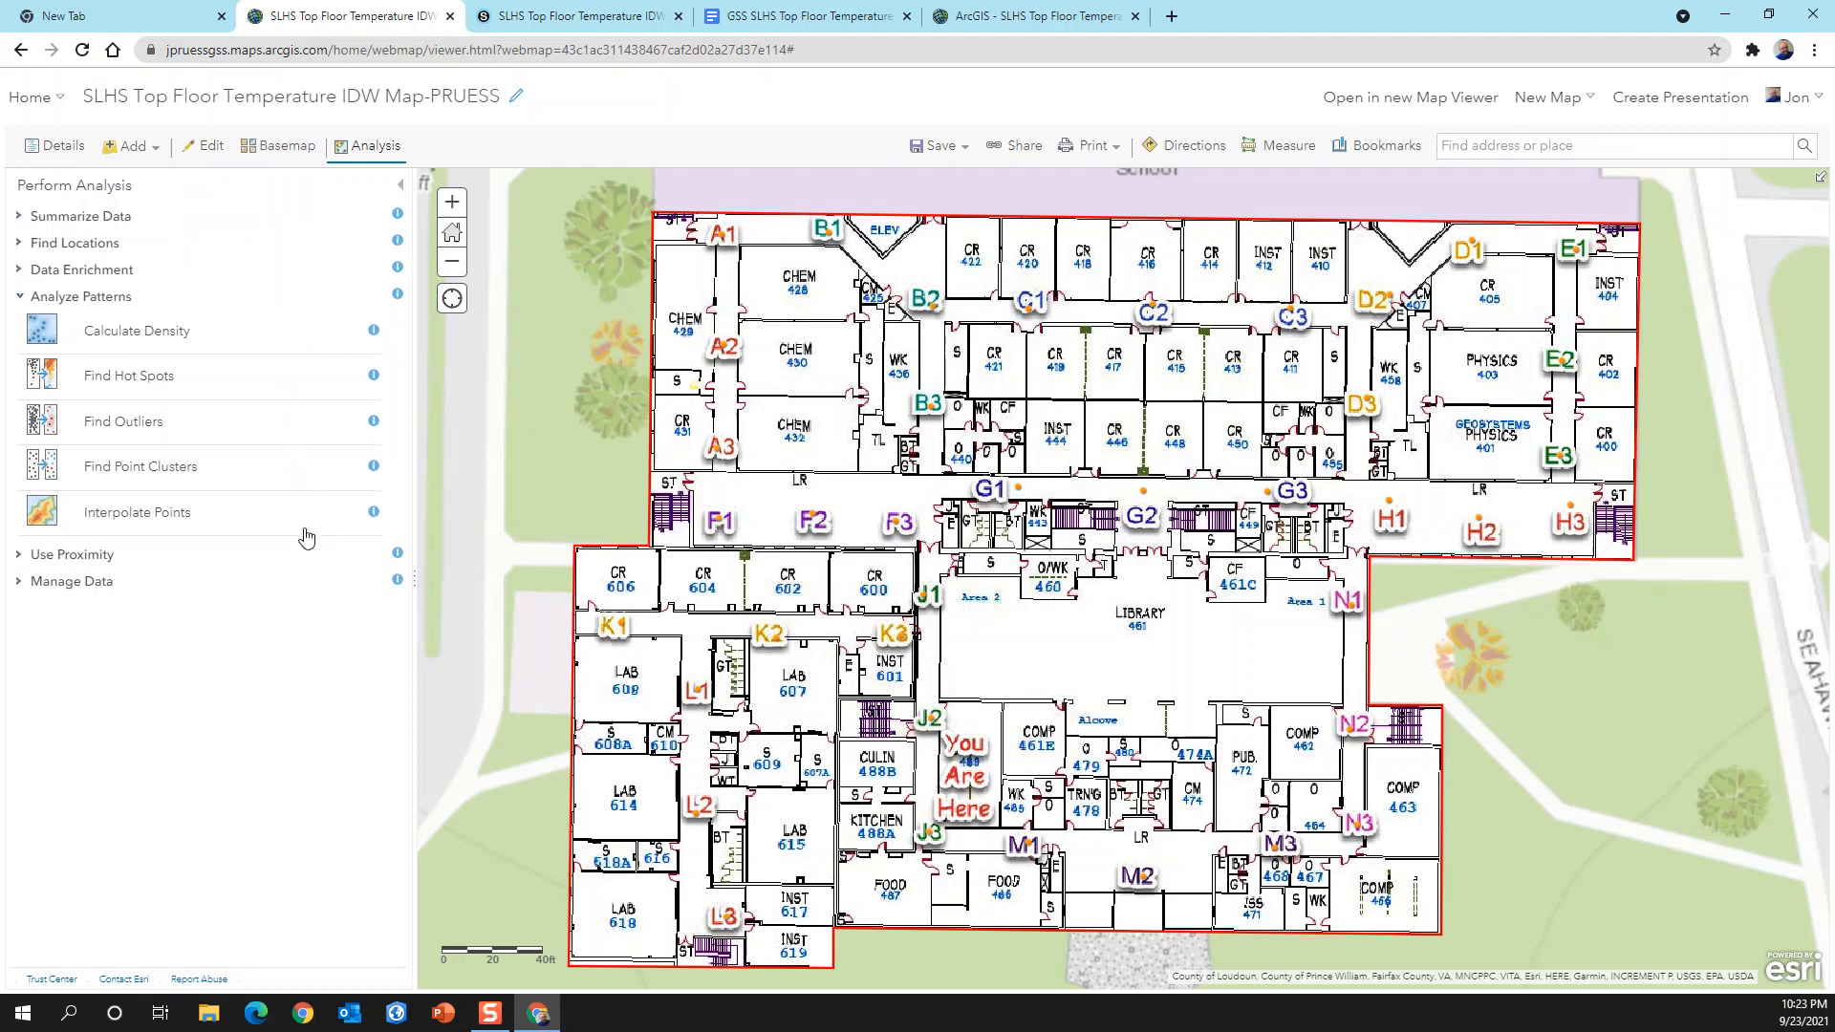
{"action": "left_click", "coordinate": [160, 521]}
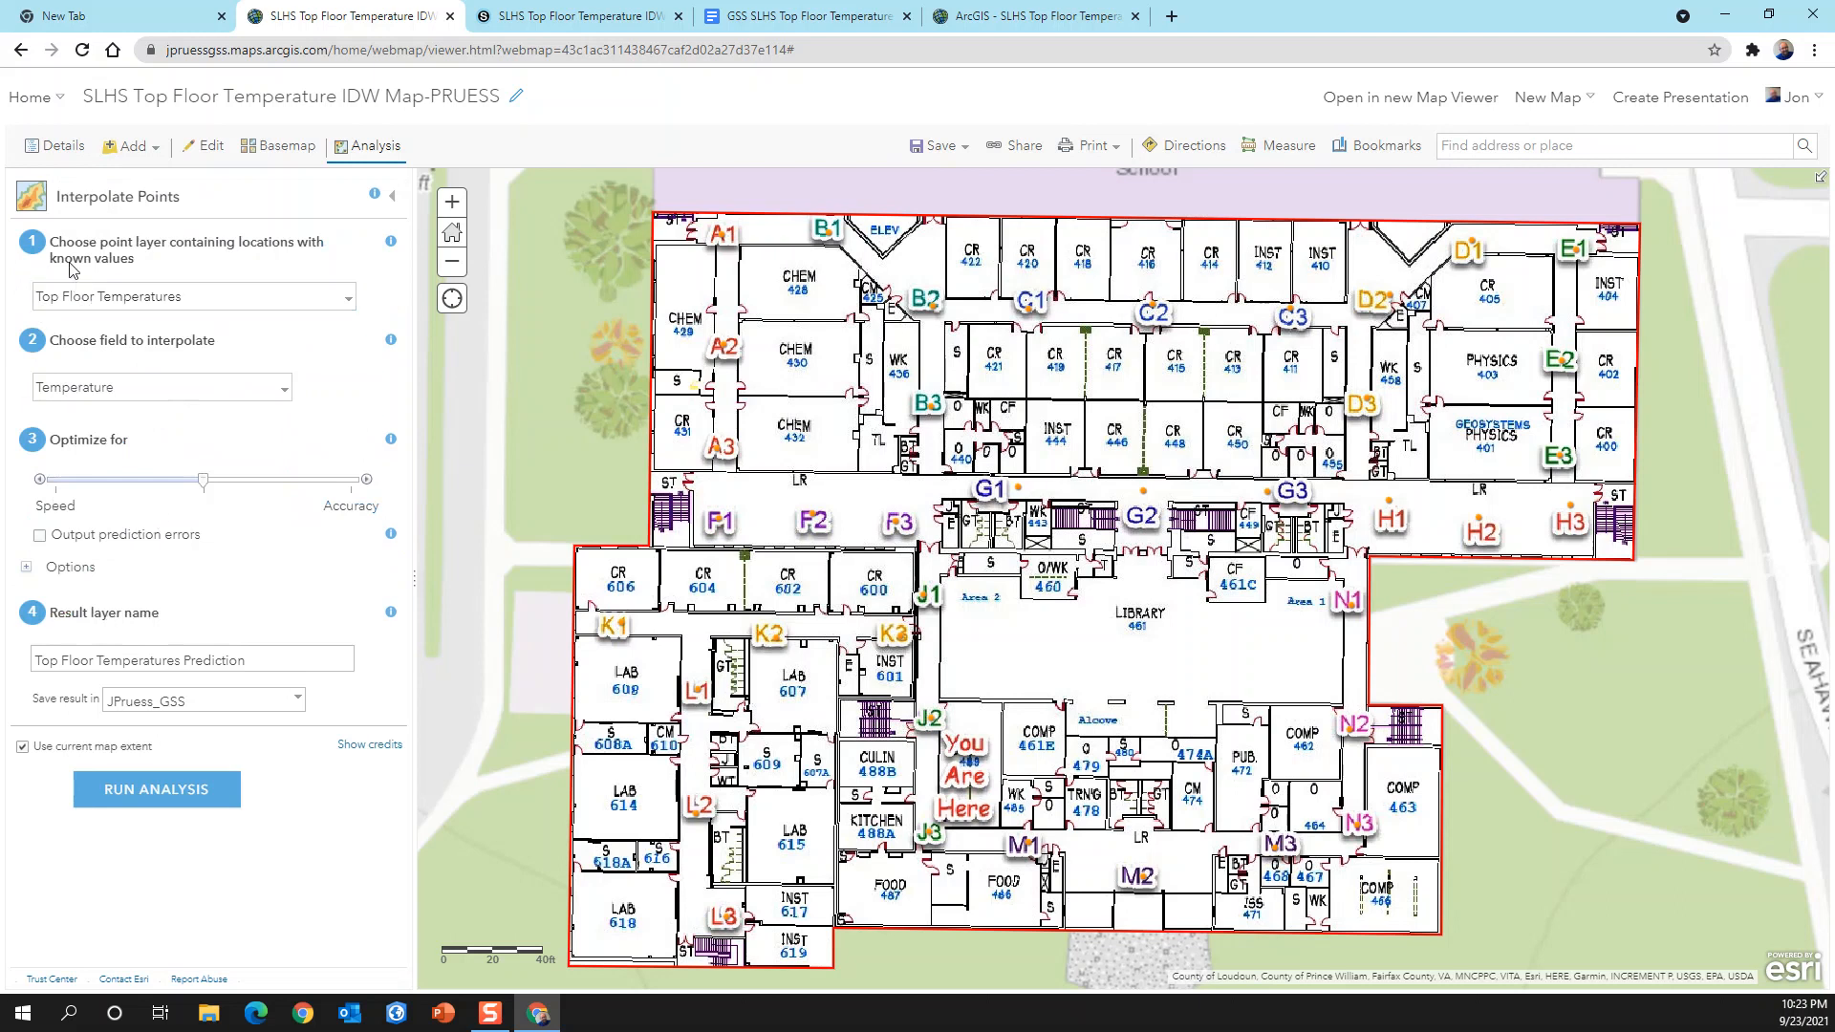
Step: Keep Temperature as the field to interpolate and clip the output to SLHS Top Floor Outline
{"action": "left_click", "coordinate": [283, 399]}
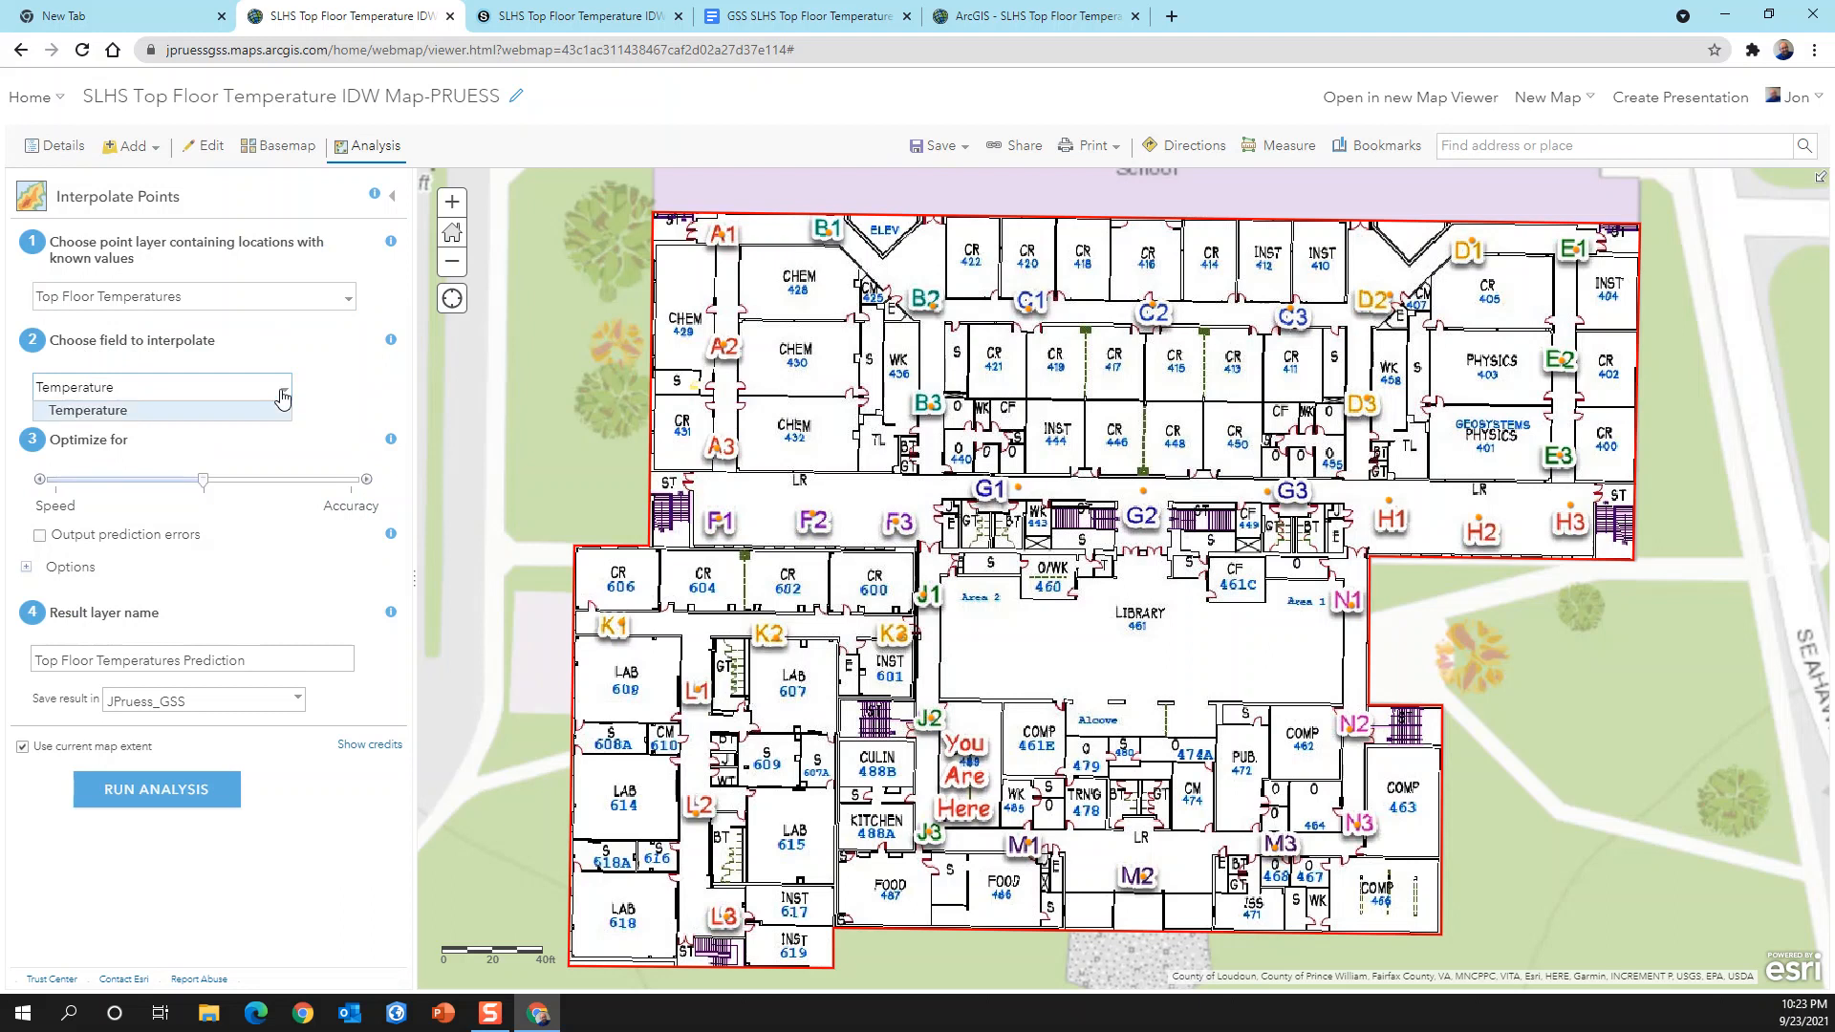
{"action": "left_click", "coordinate": [283, 401]}
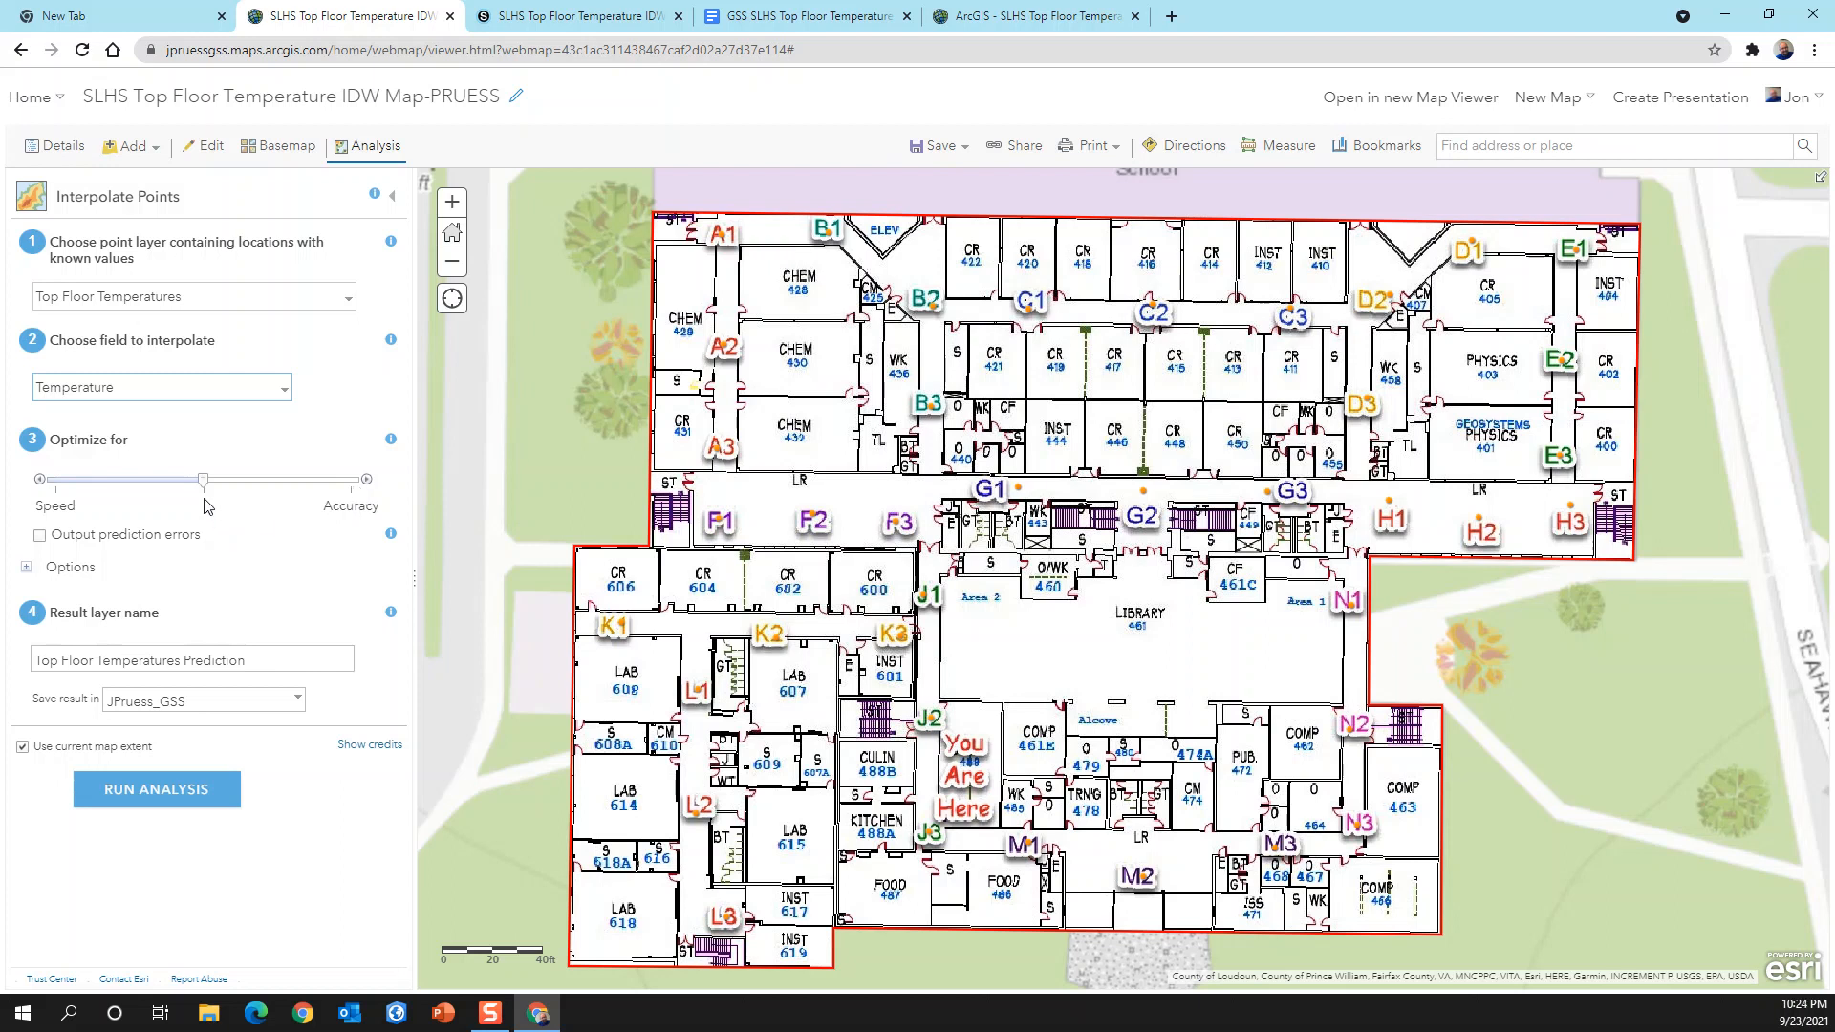
{"action": "left_click", "coordinate": [28, 567]}
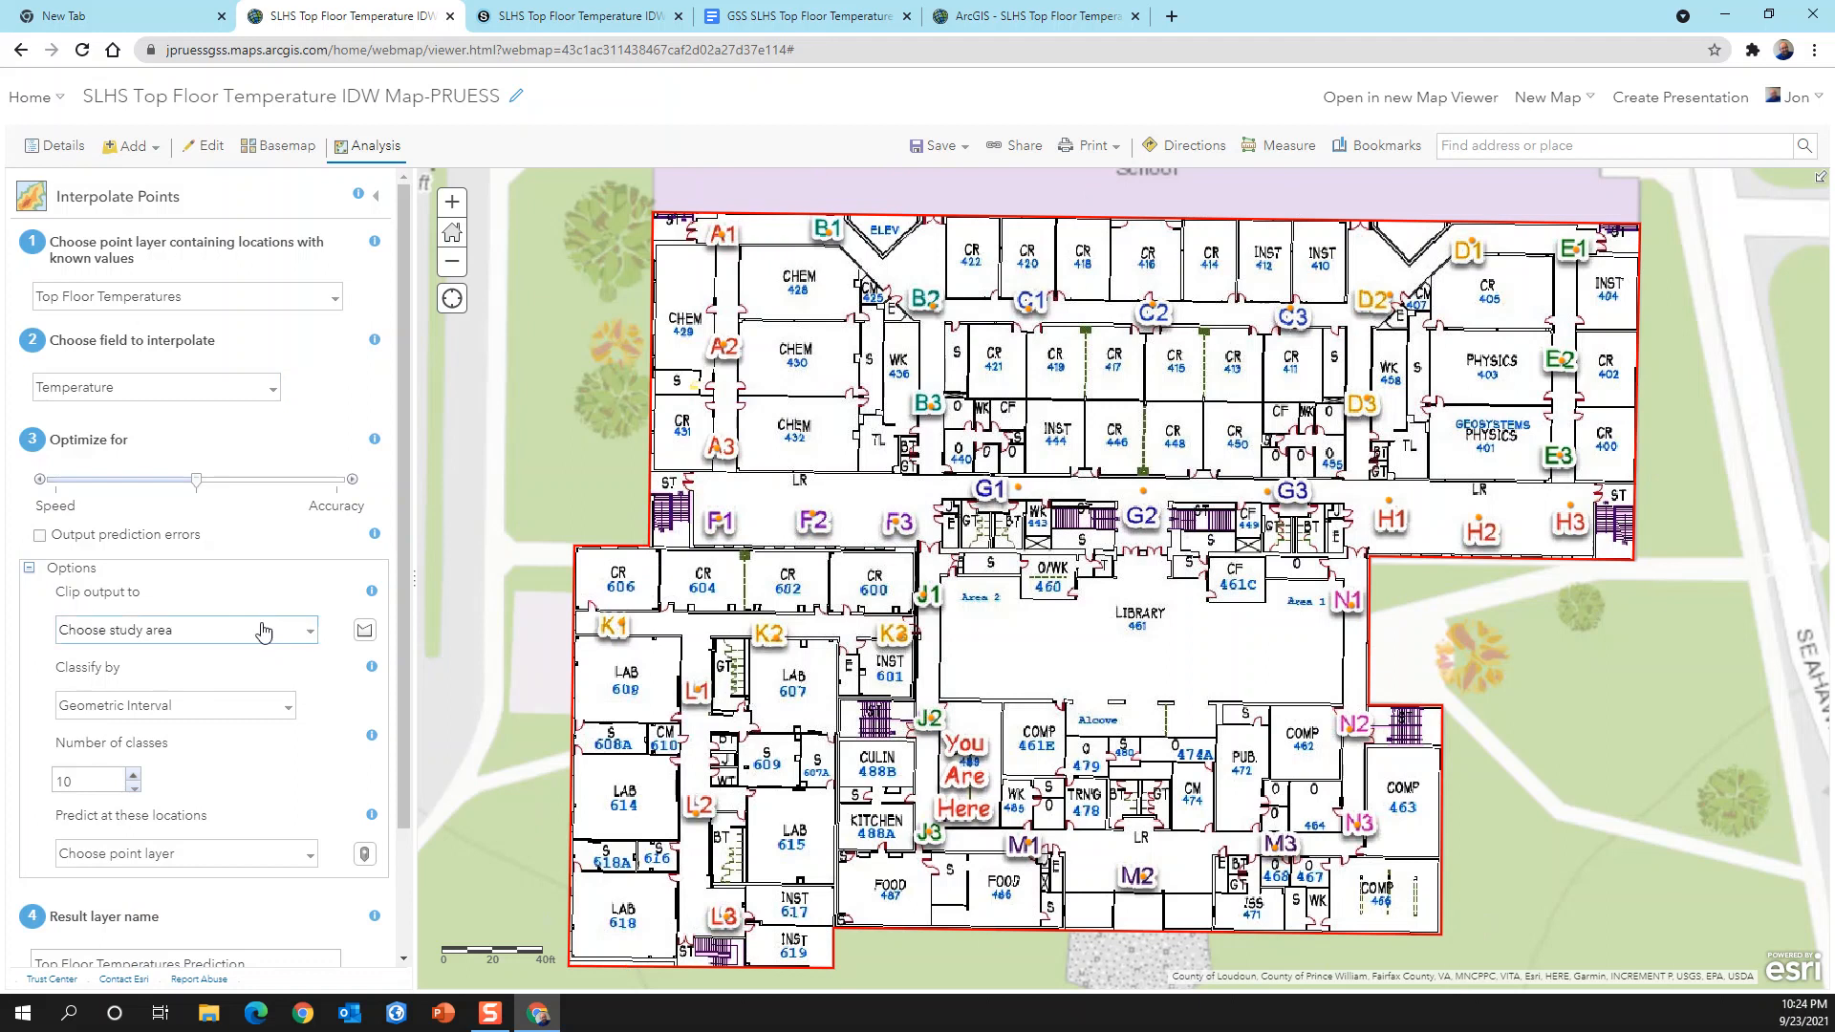
{"action": "left_click", "coordinate": [309, 636]}
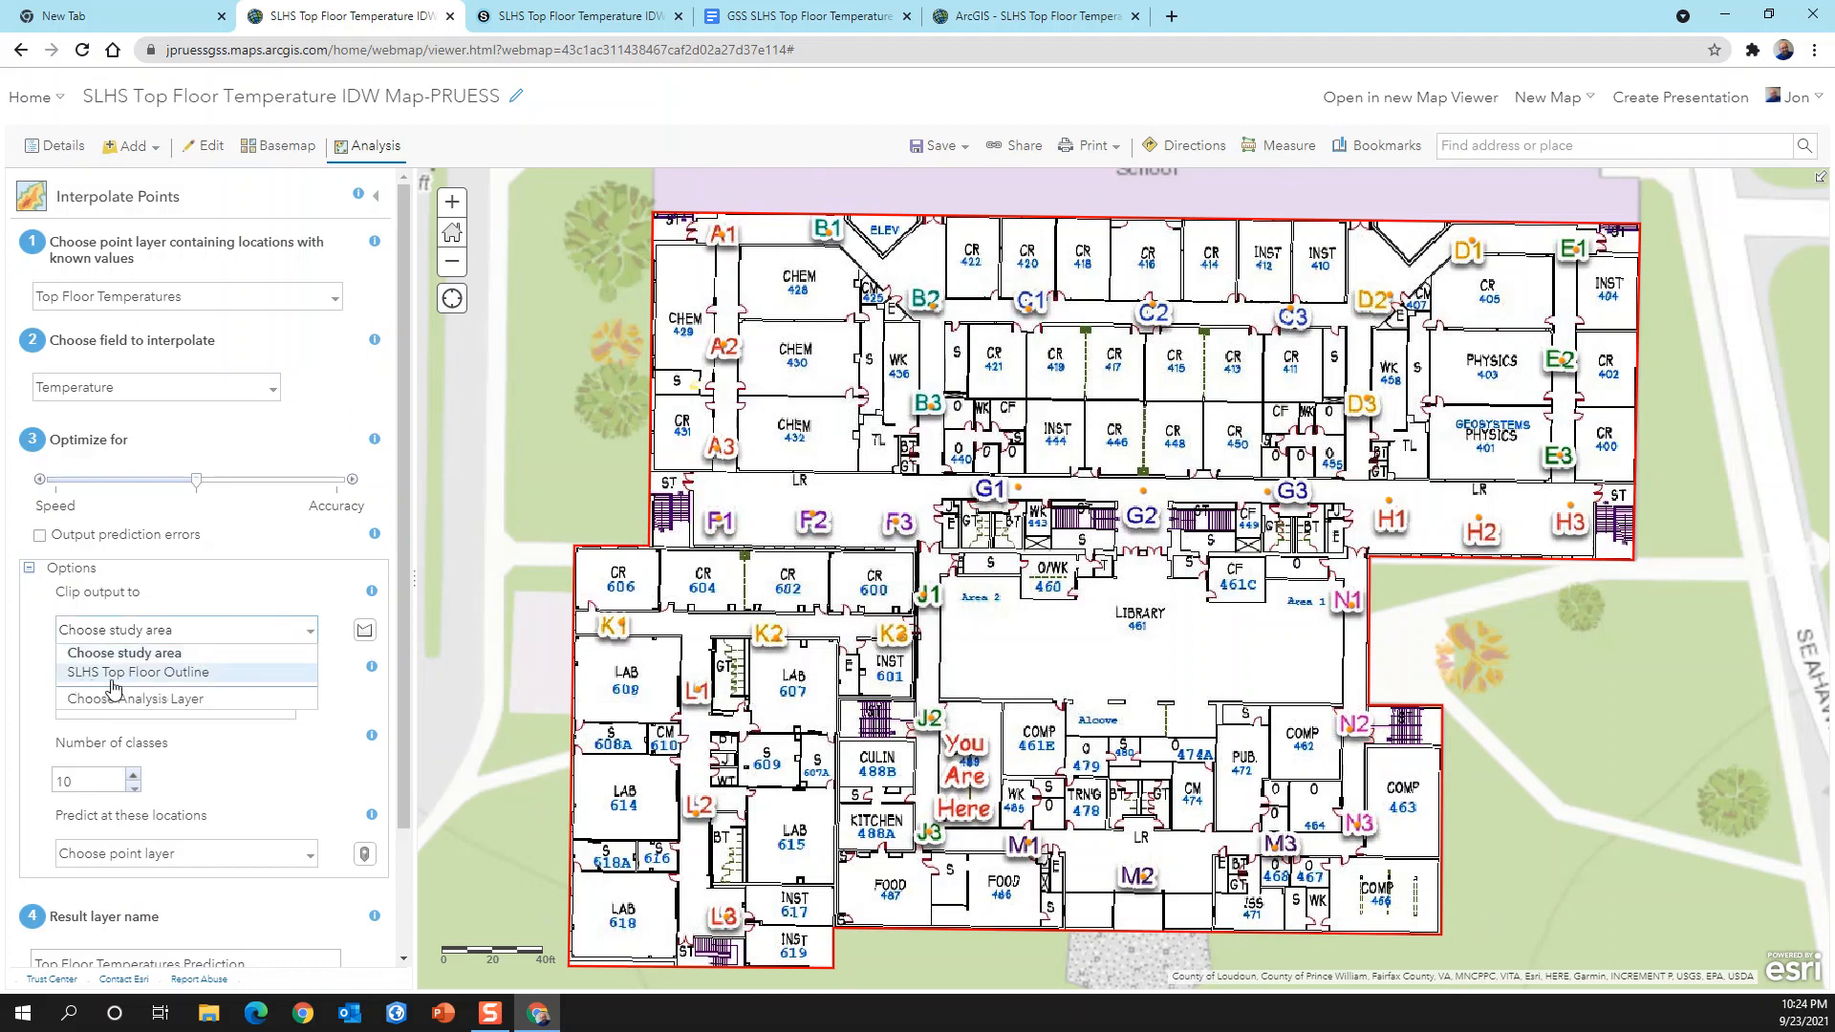
{"action": "left_click", "coordinate": [148, 674]}
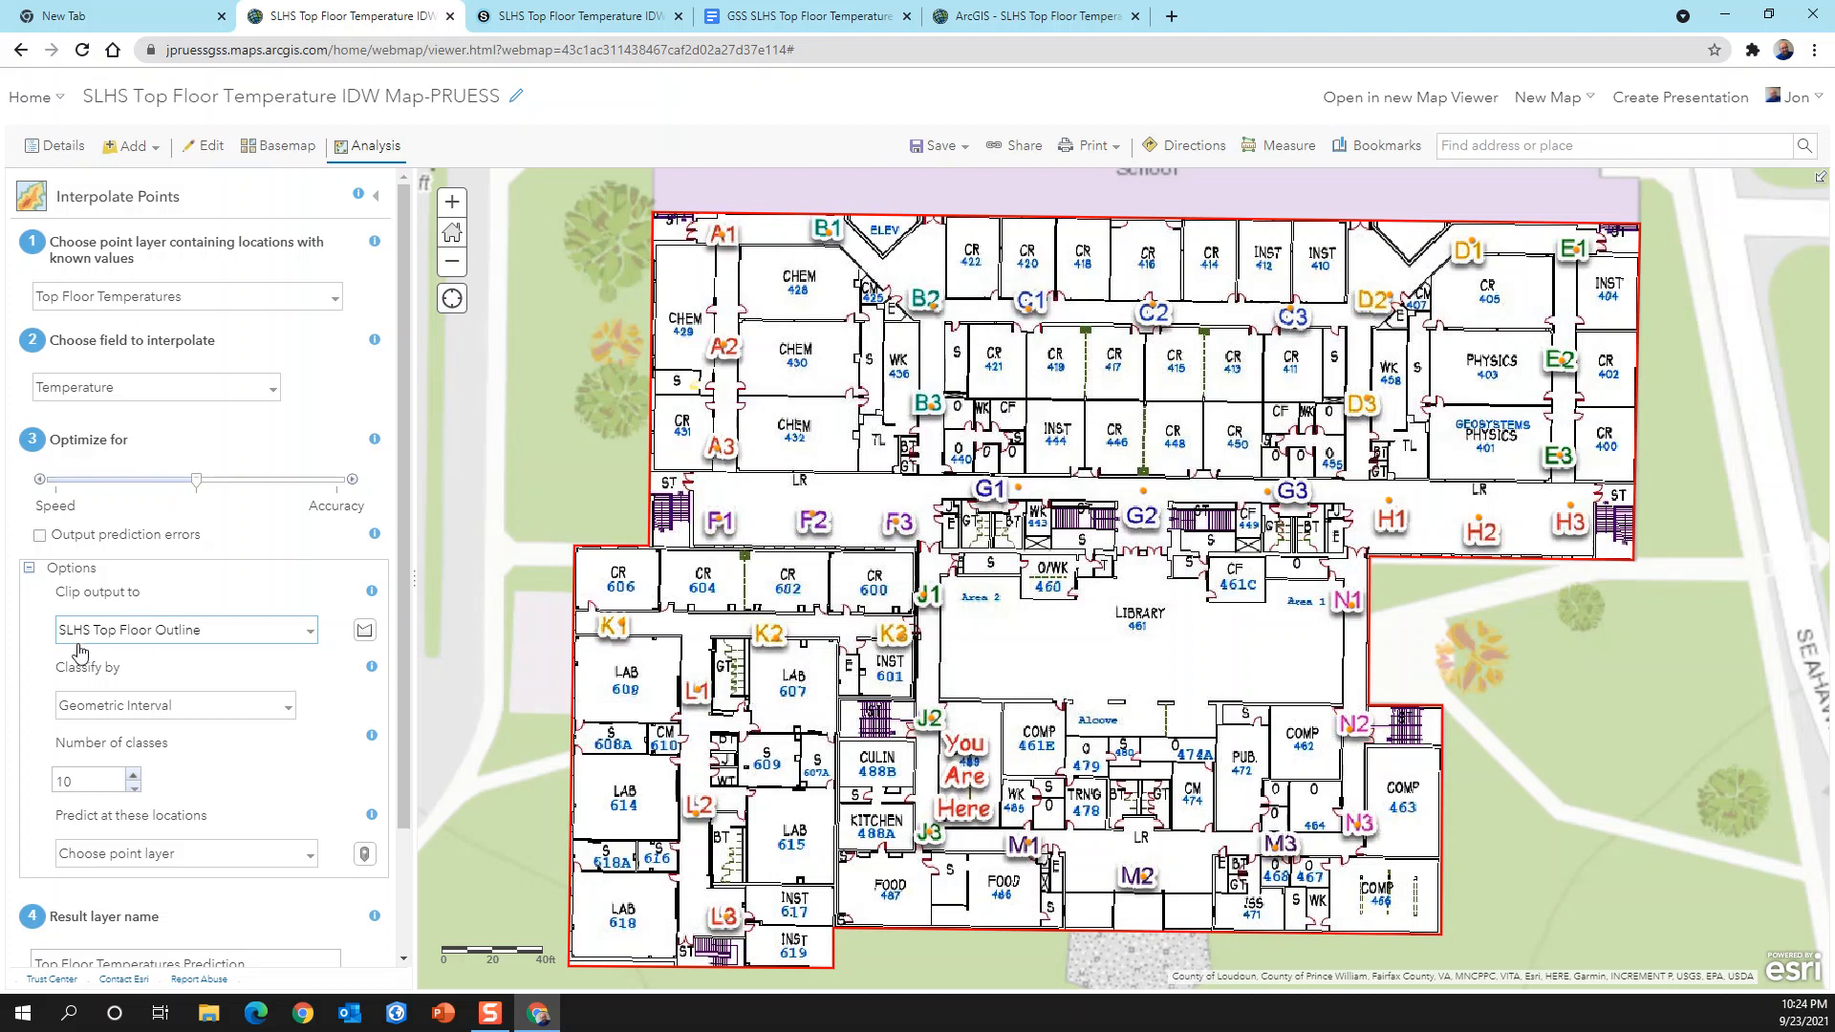
Step: Classify the interpolation output by Geometric Interval with 6 classes
{"action": "left_click", "coordinate": [289, 712]}
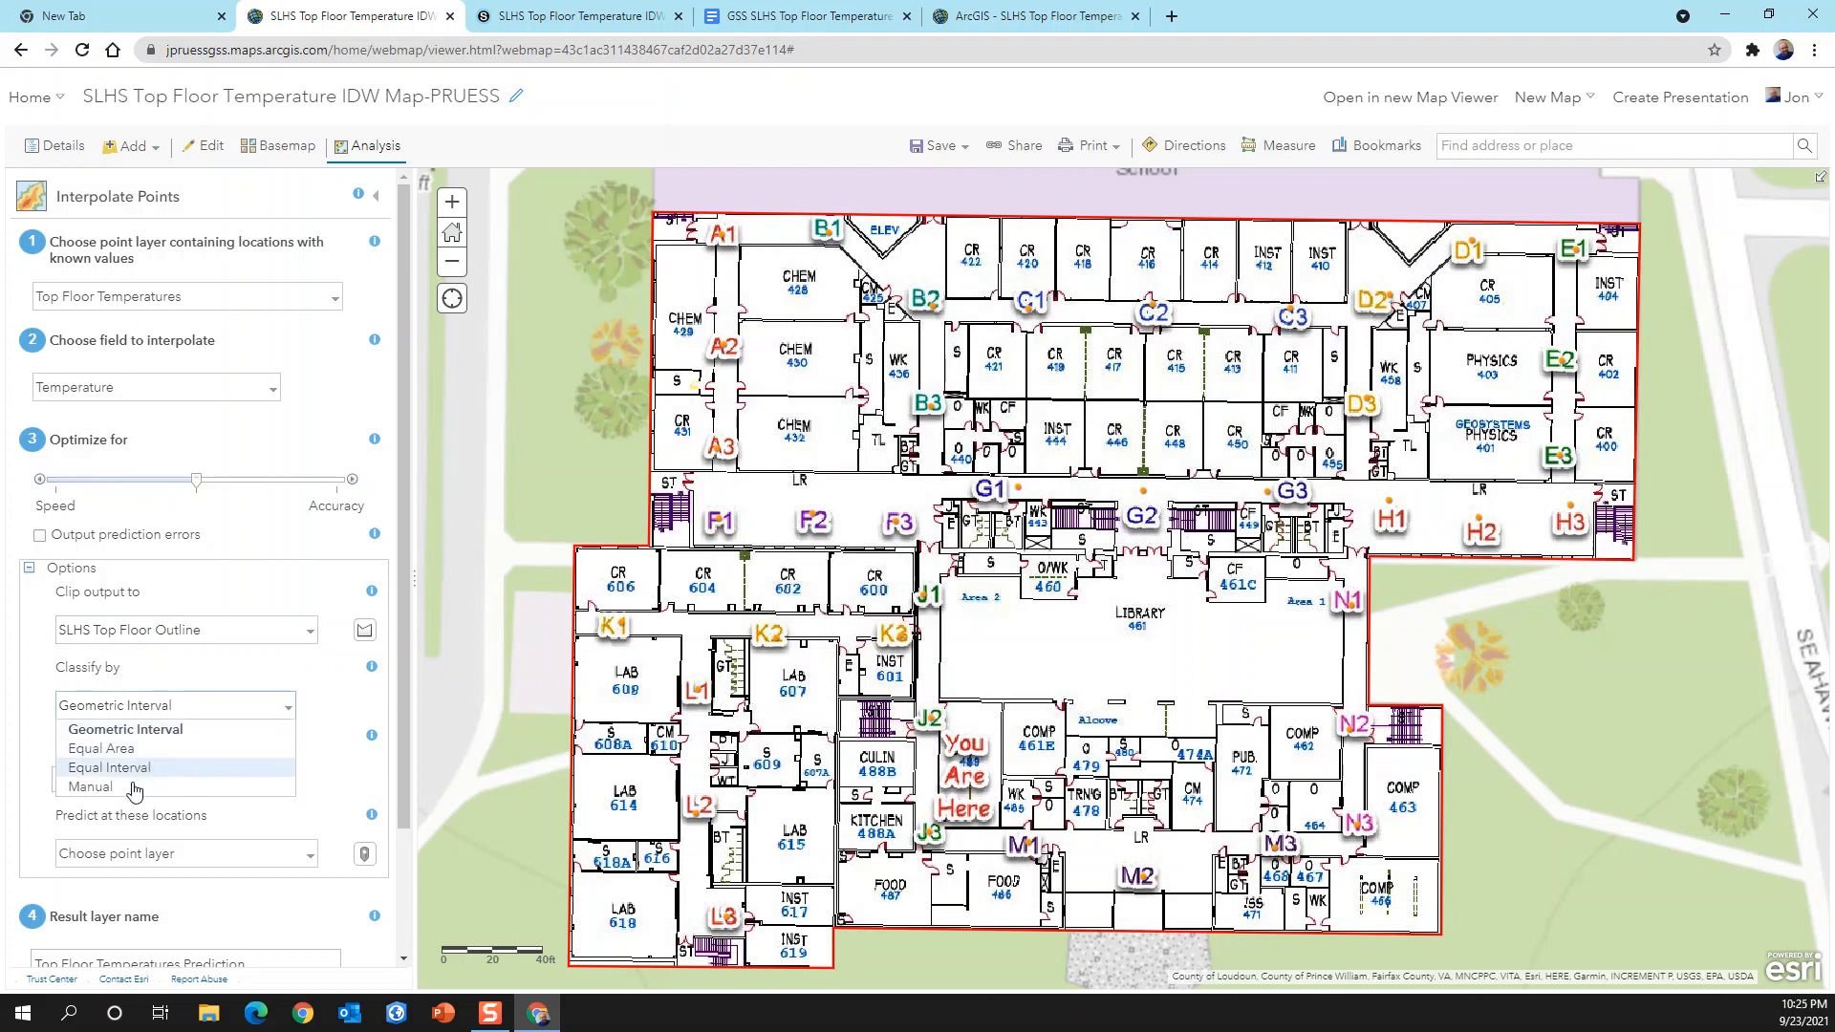
{"action": "left_click", "coordinate": [174, 733]}
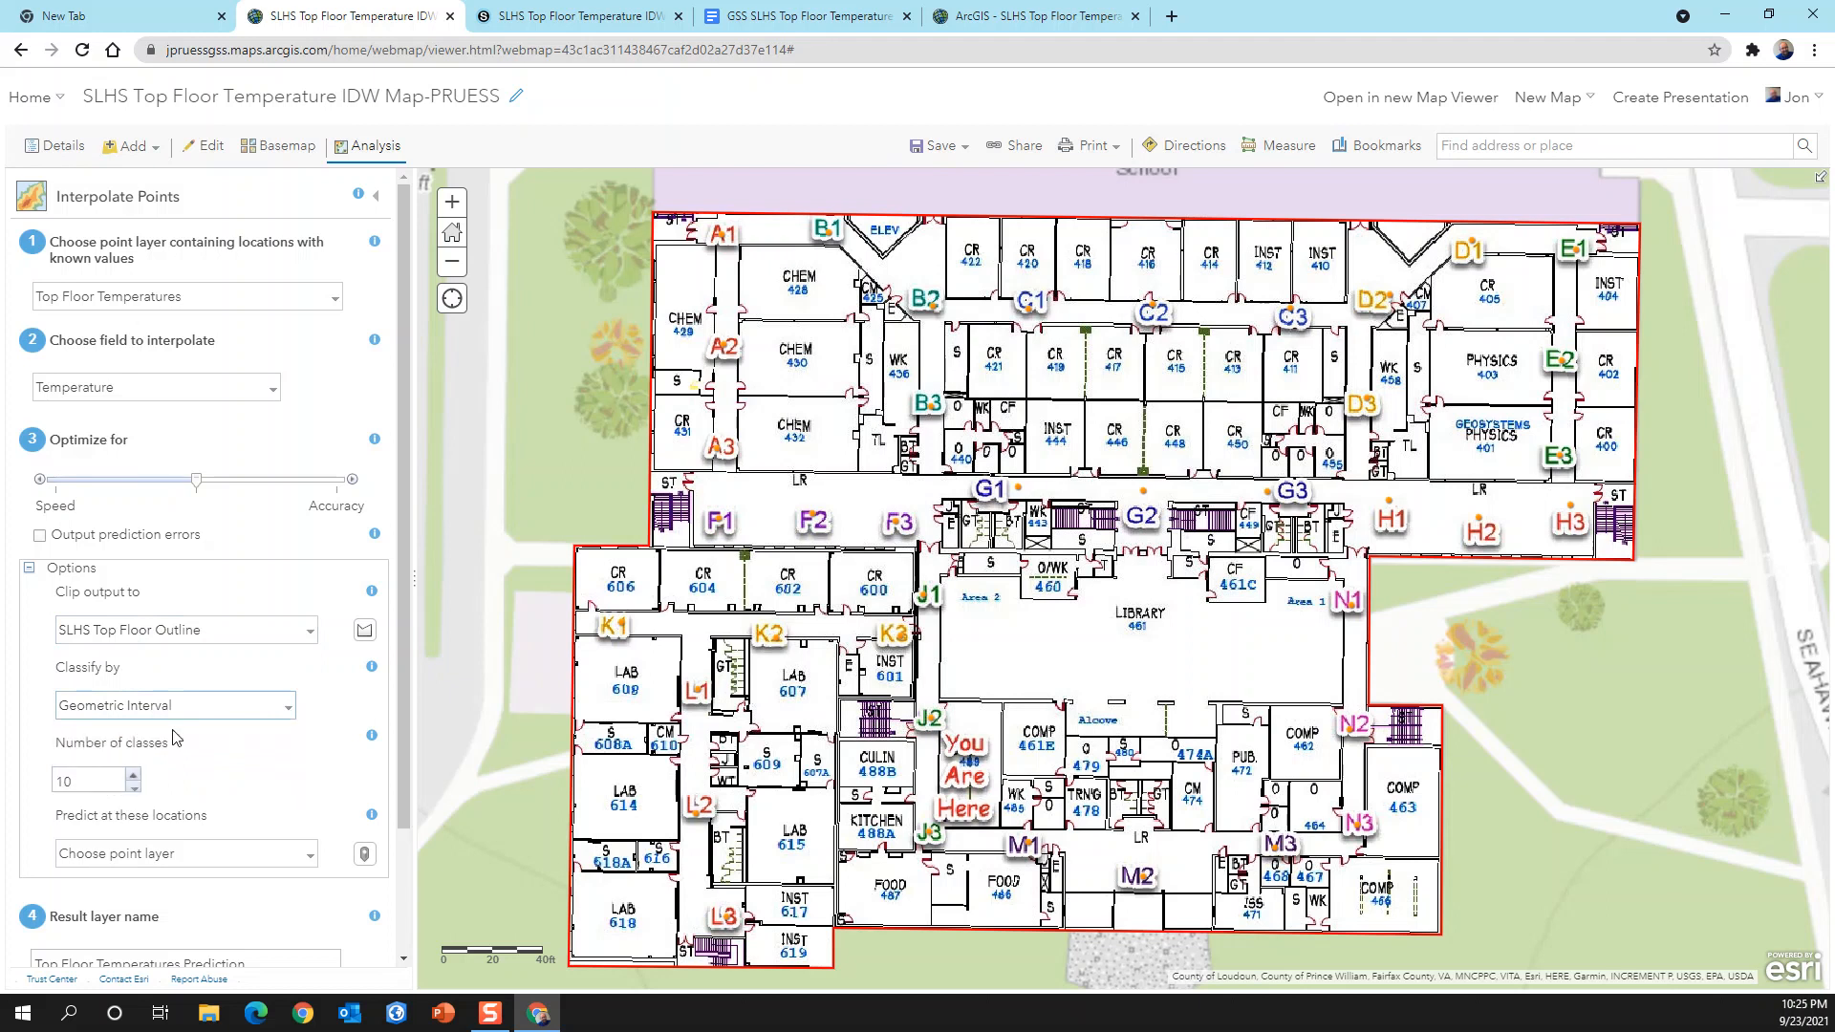
{"action": "left_click", "coordinate": [135, 789]}
{"action": "left_click", "coordinate": [135, 789]}
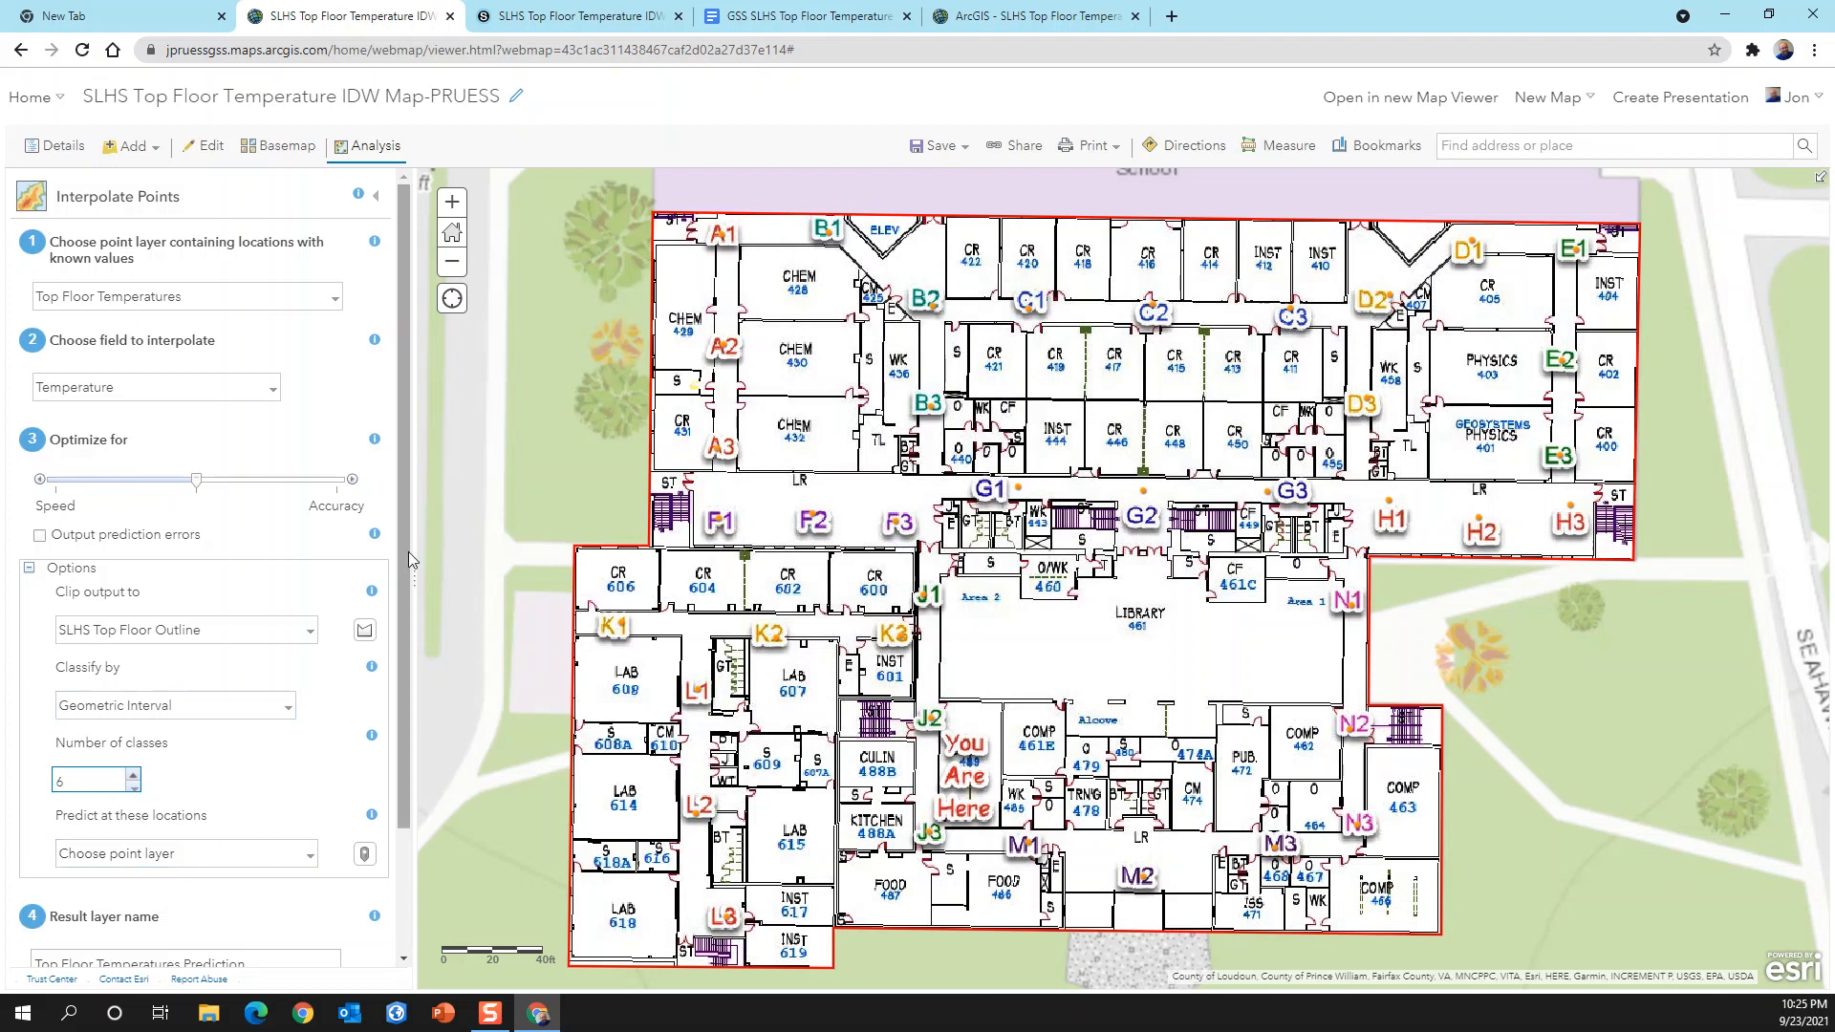
Step: Name the result layer "Top Floor IDW P2" and run the interpolation analysis
{"action": "left_click_drag", "start_coordinate": [409, 591], "coordinate": [410, 754]}
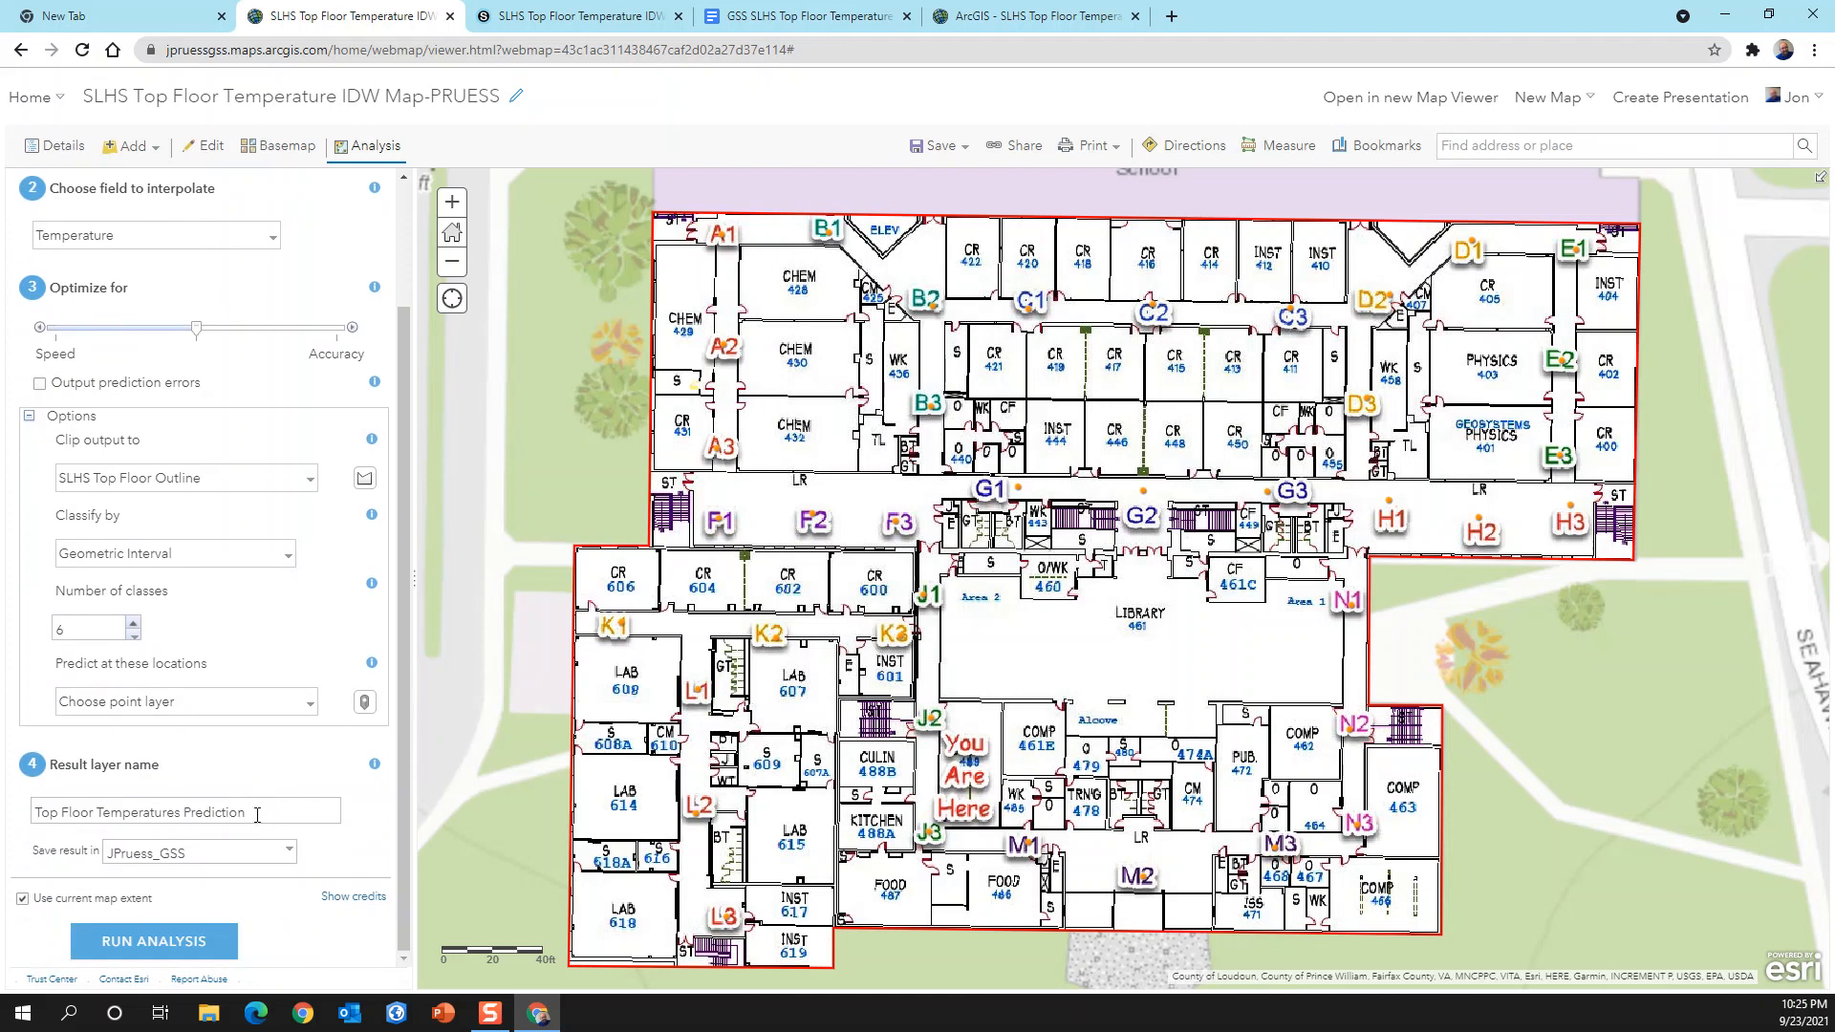
{"action": "left_click_drag", "start_coordinate": [251, 814], "coordinate": [16, 830]}
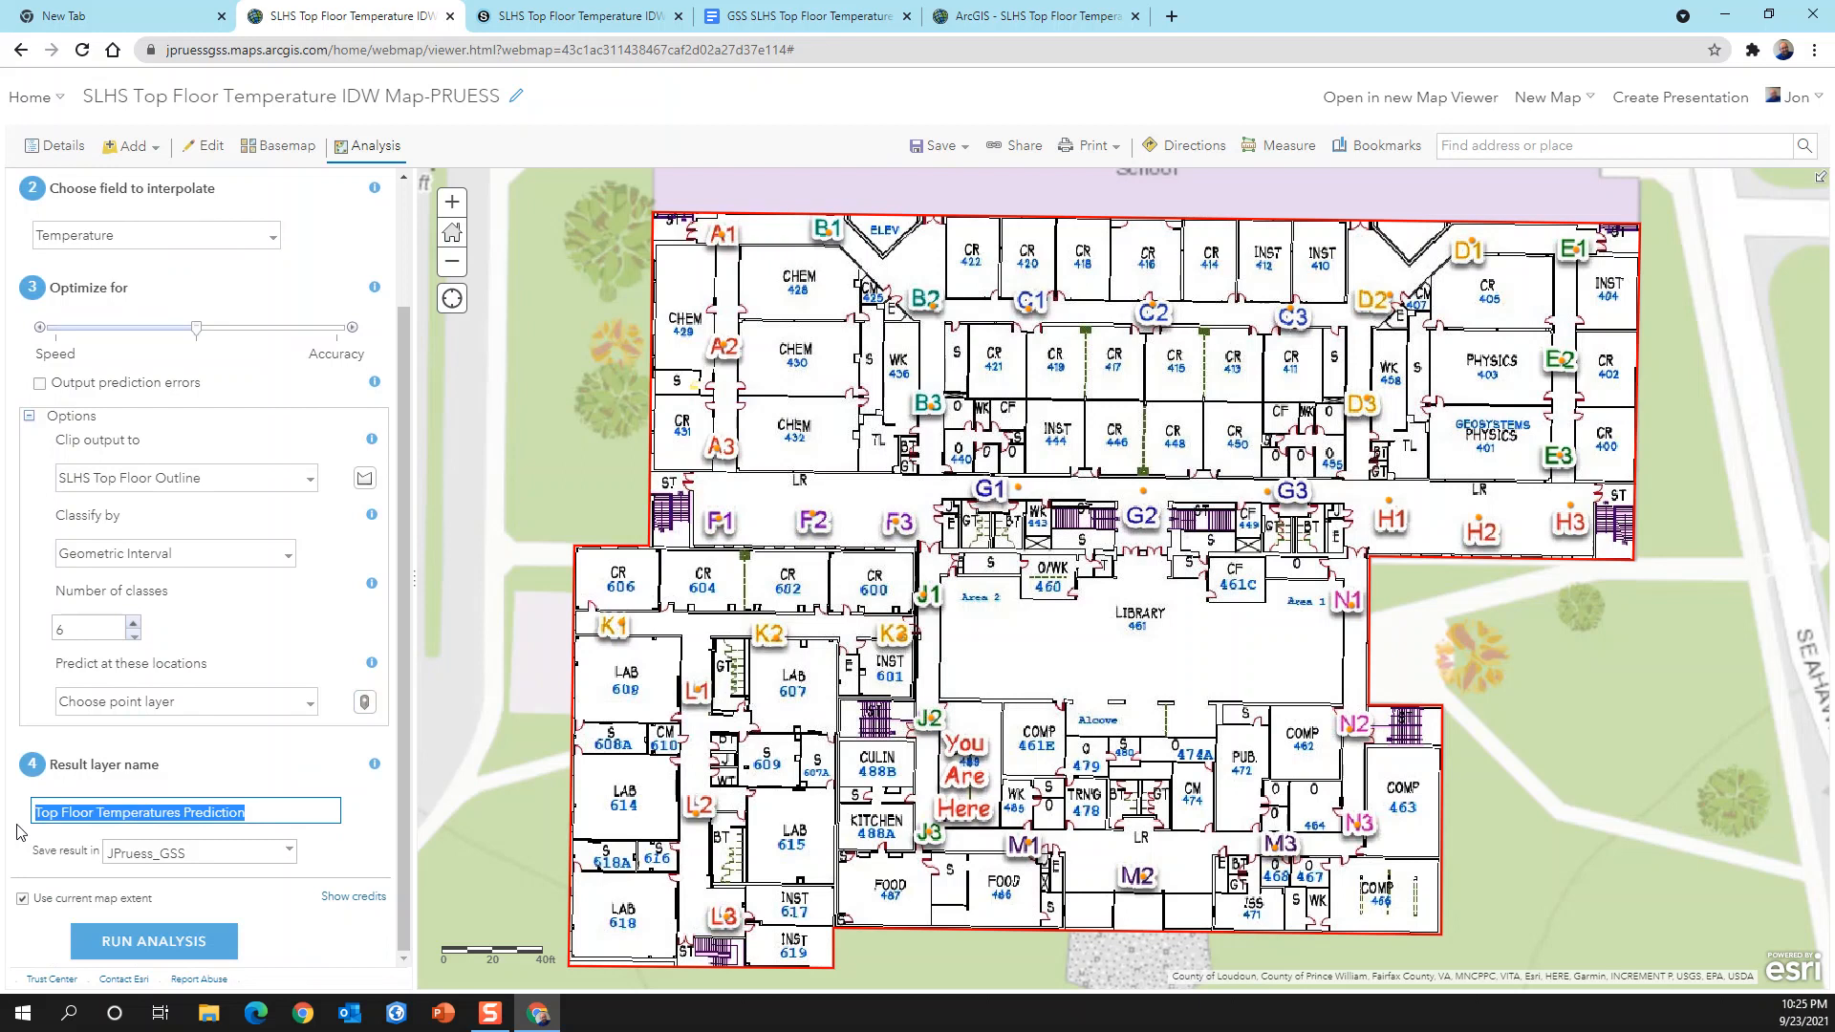
{"action": "type", "text": "Top Floor IDW"}
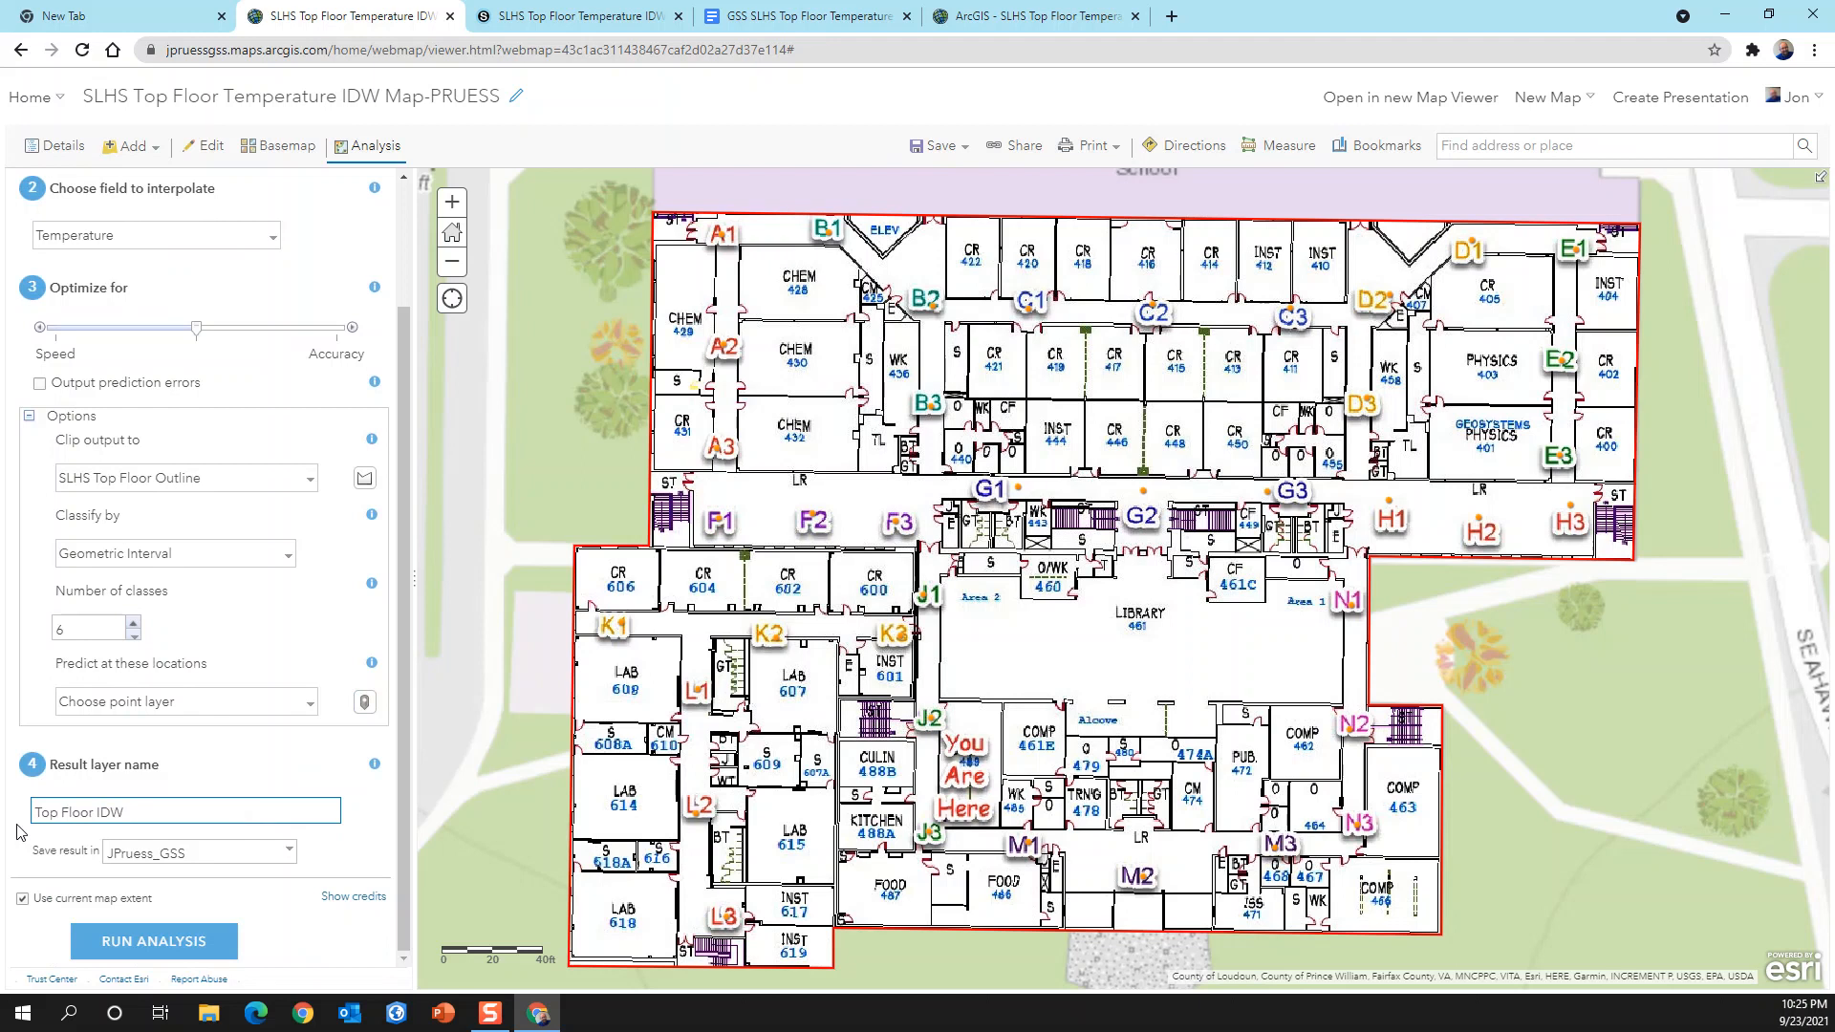
{"action": "type", "text": " P2"}
{"action": "left_click_drag", "start_coordinate": [1240, 640], "coordinate": [1282, 615]}
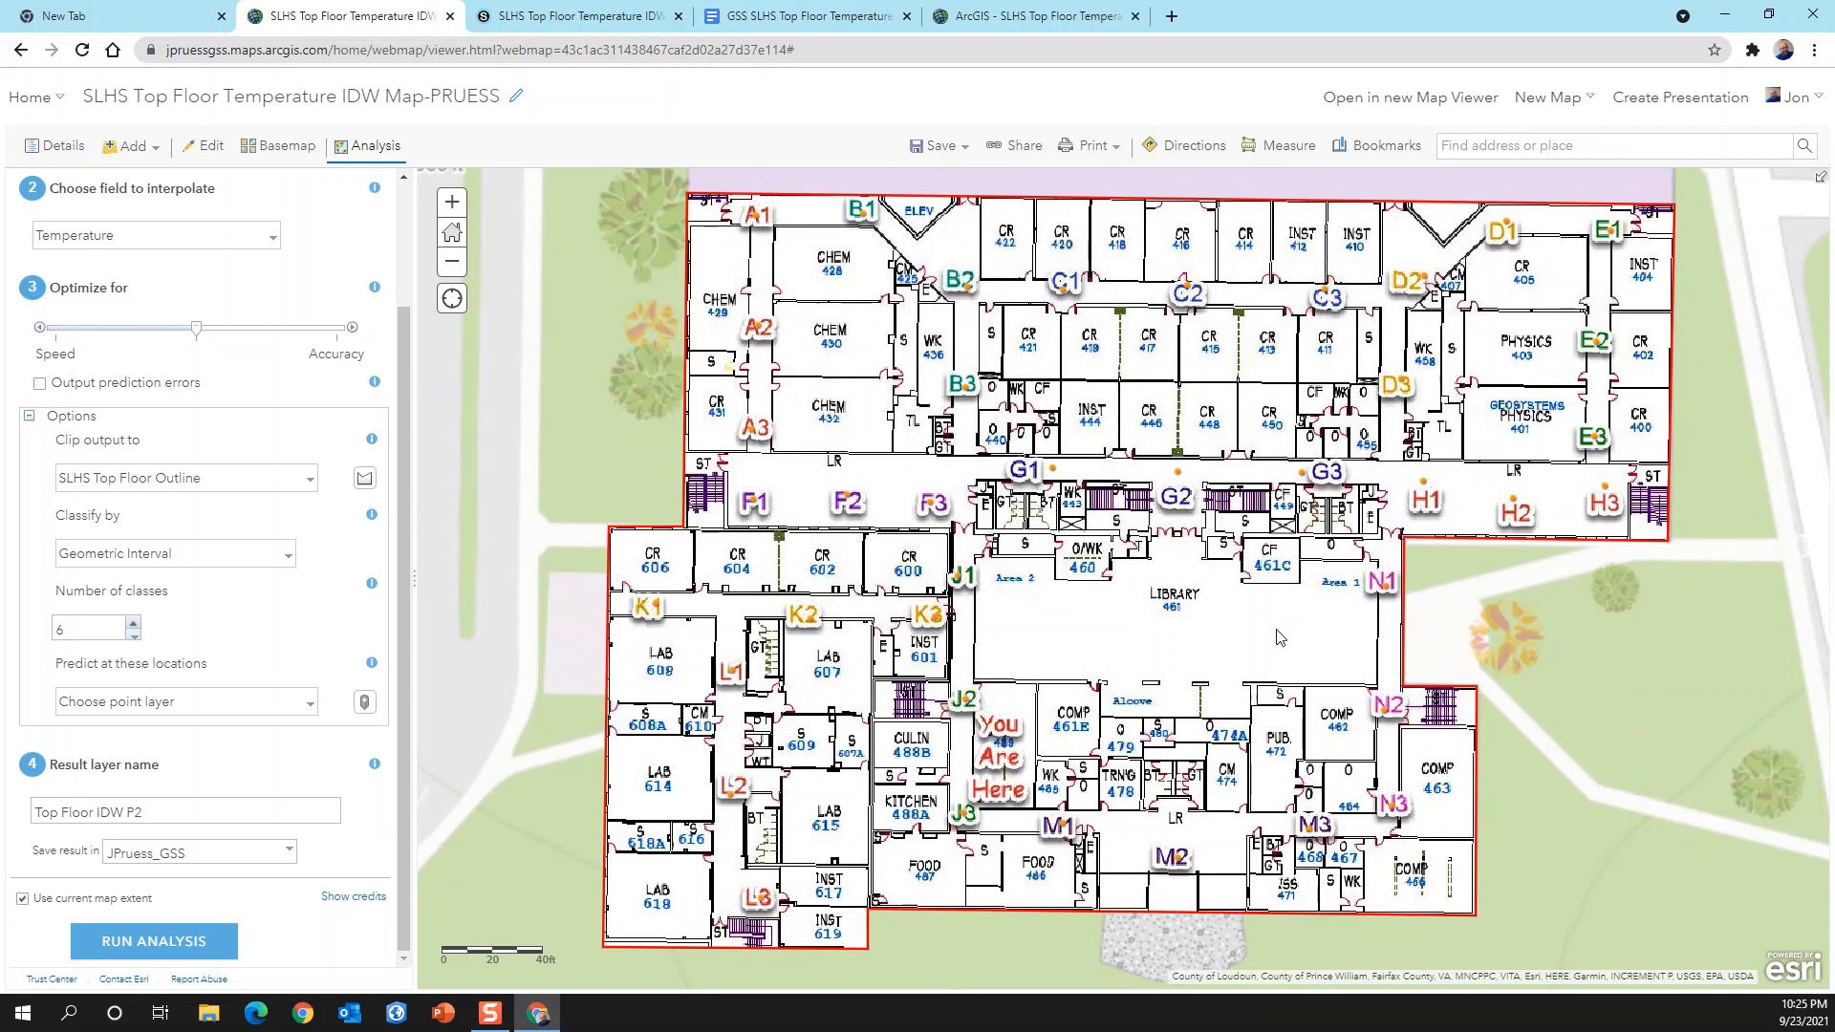
{"action": "left_click", "coordinate": [178, 942]}
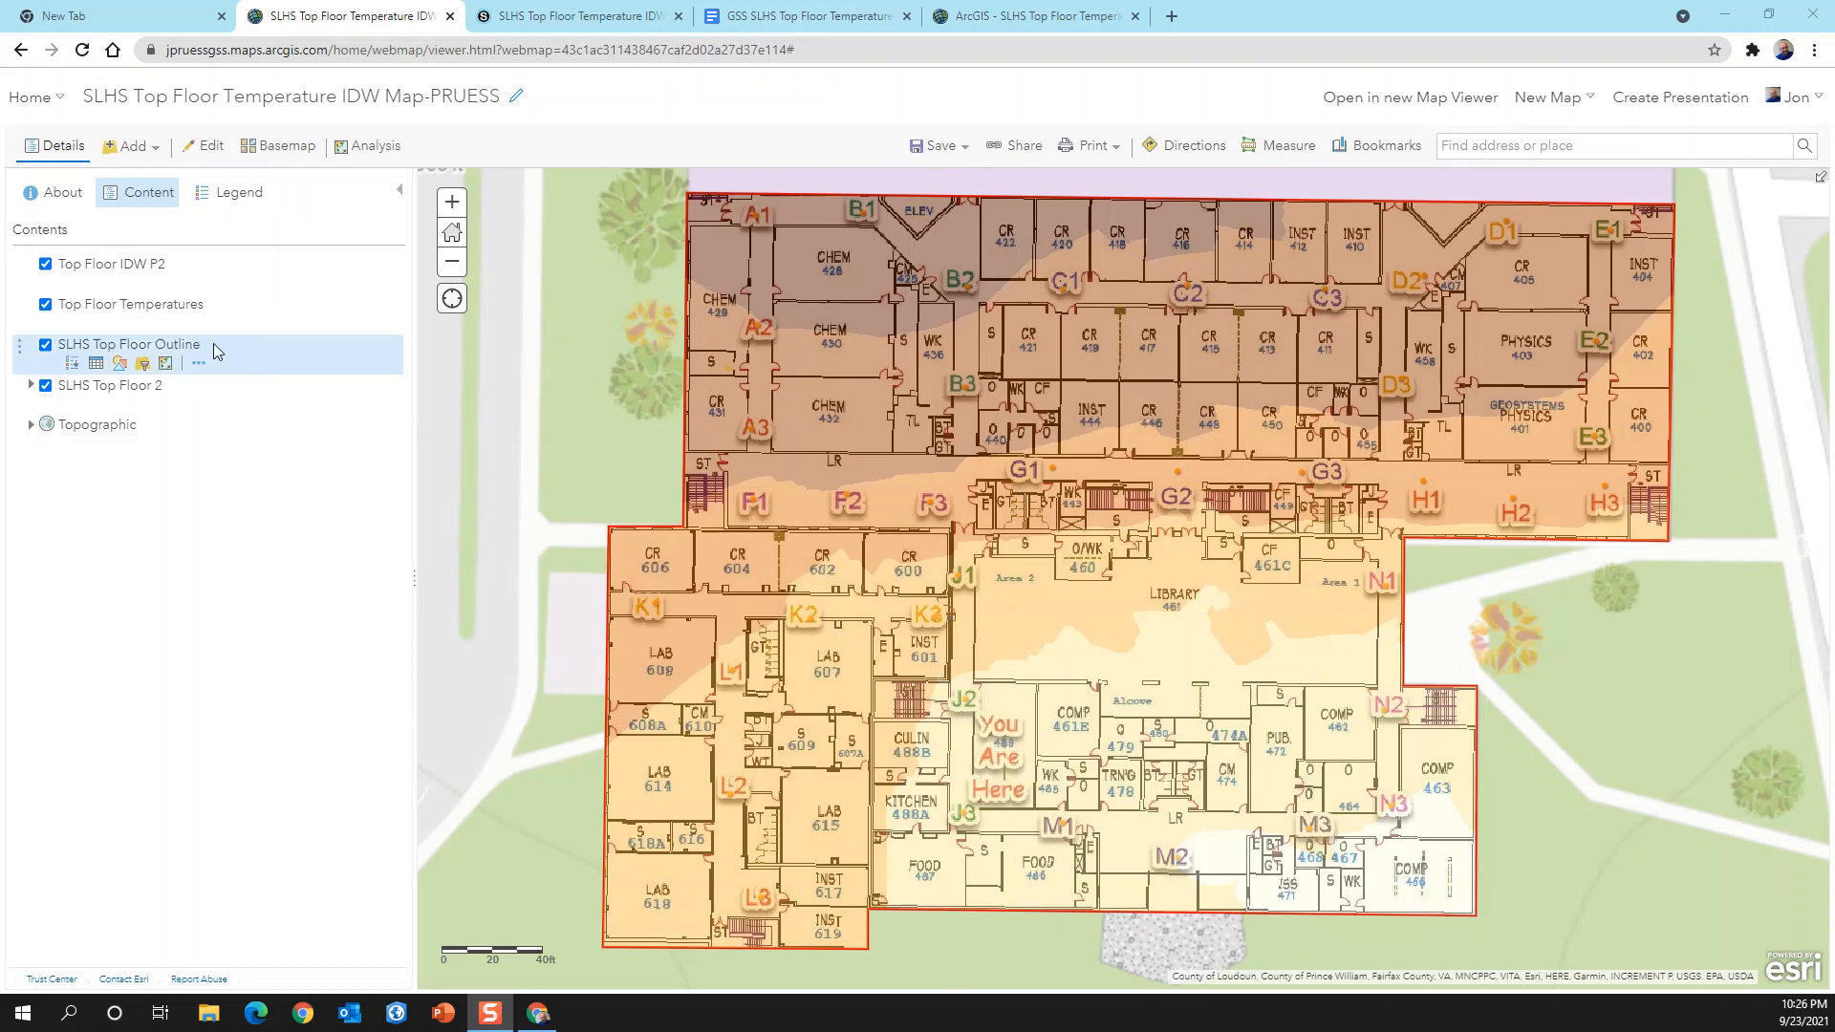
Step: Change the drawing style of the Top Floor IDW P2 layer to Counts and Amounts (Color)
{"action": "mouse_move", "coordinate": [121, 280]}
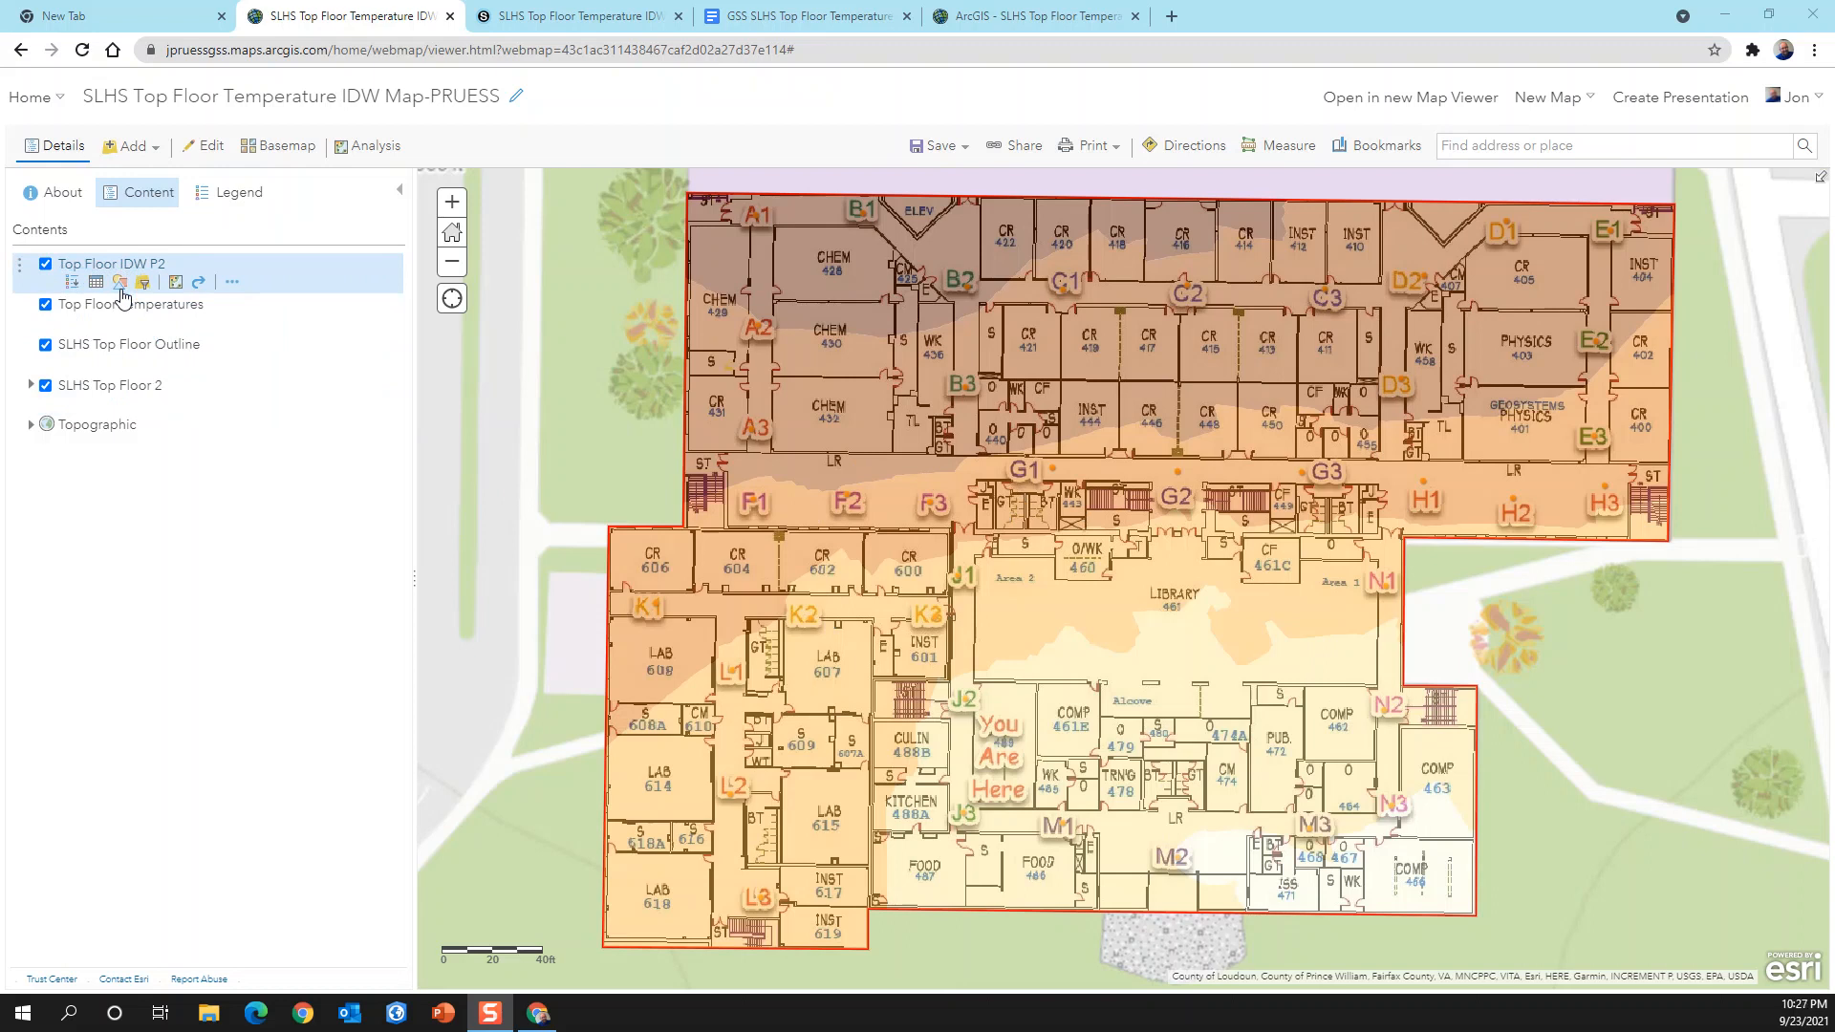
{"action": "left_click", "coordinate": [119, 285]}
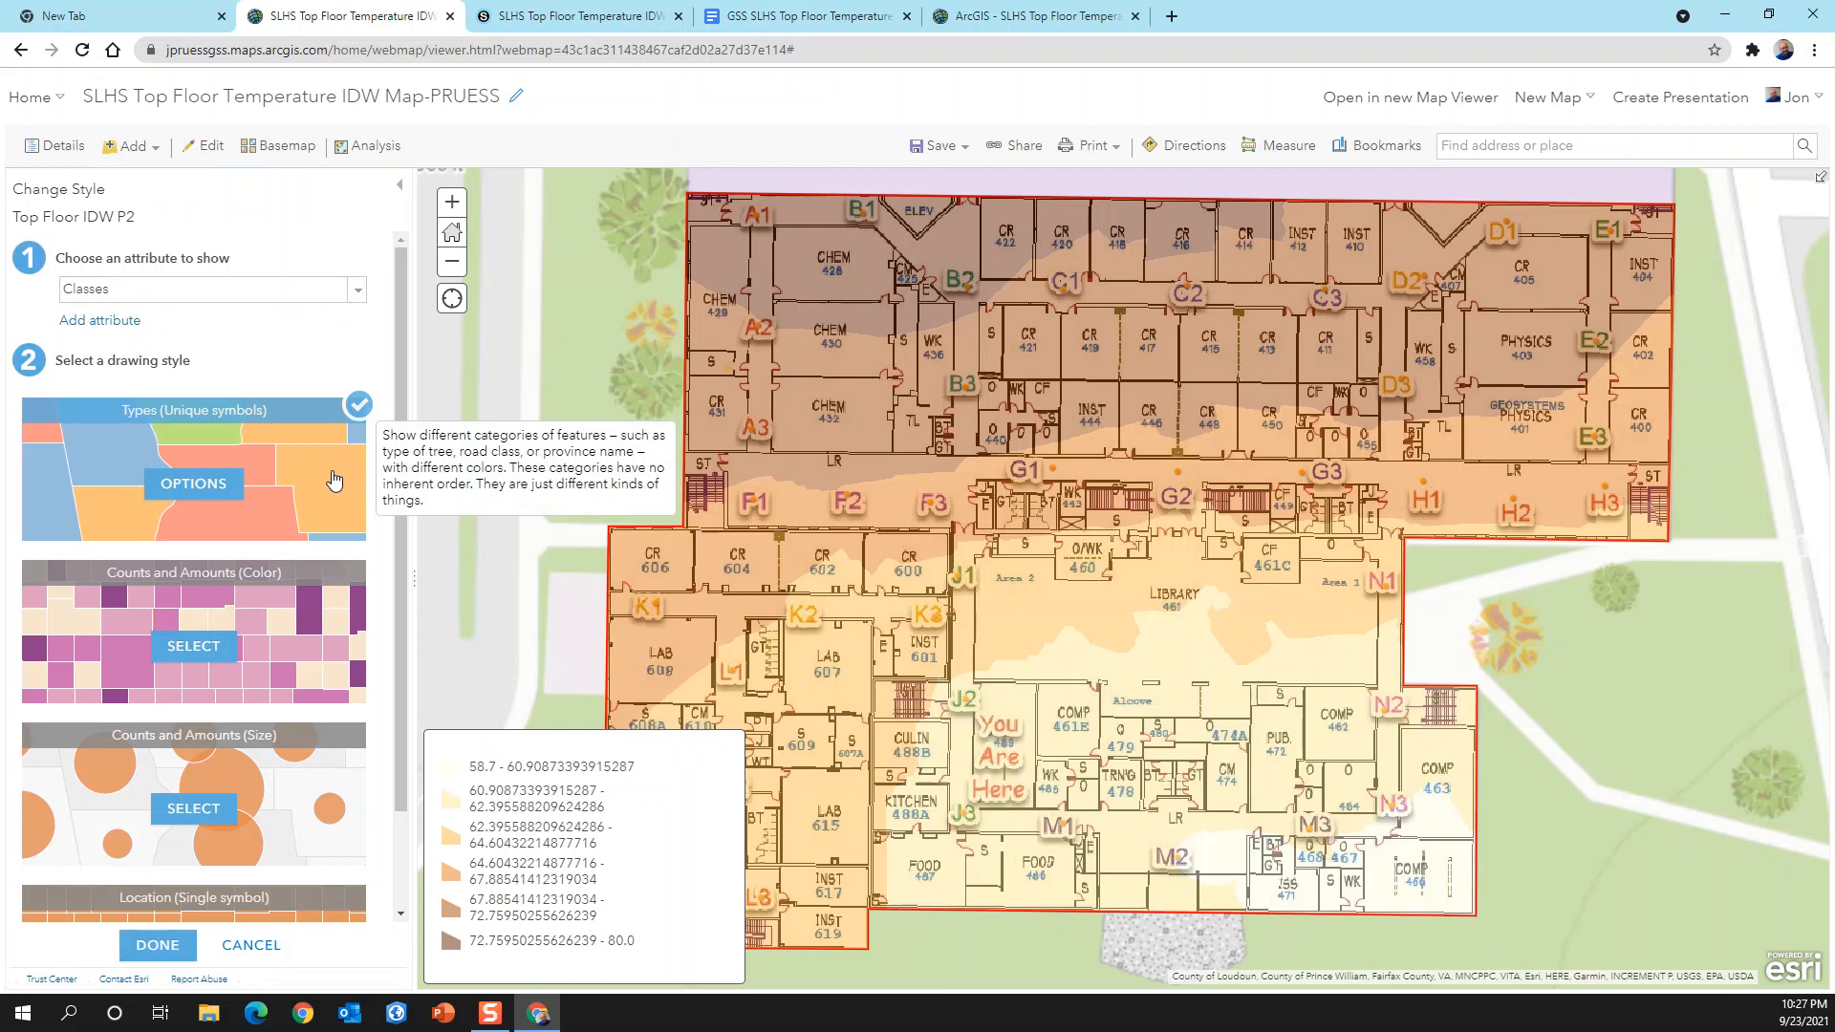
{"action": "left_click", "coordinate": [284, 626]}
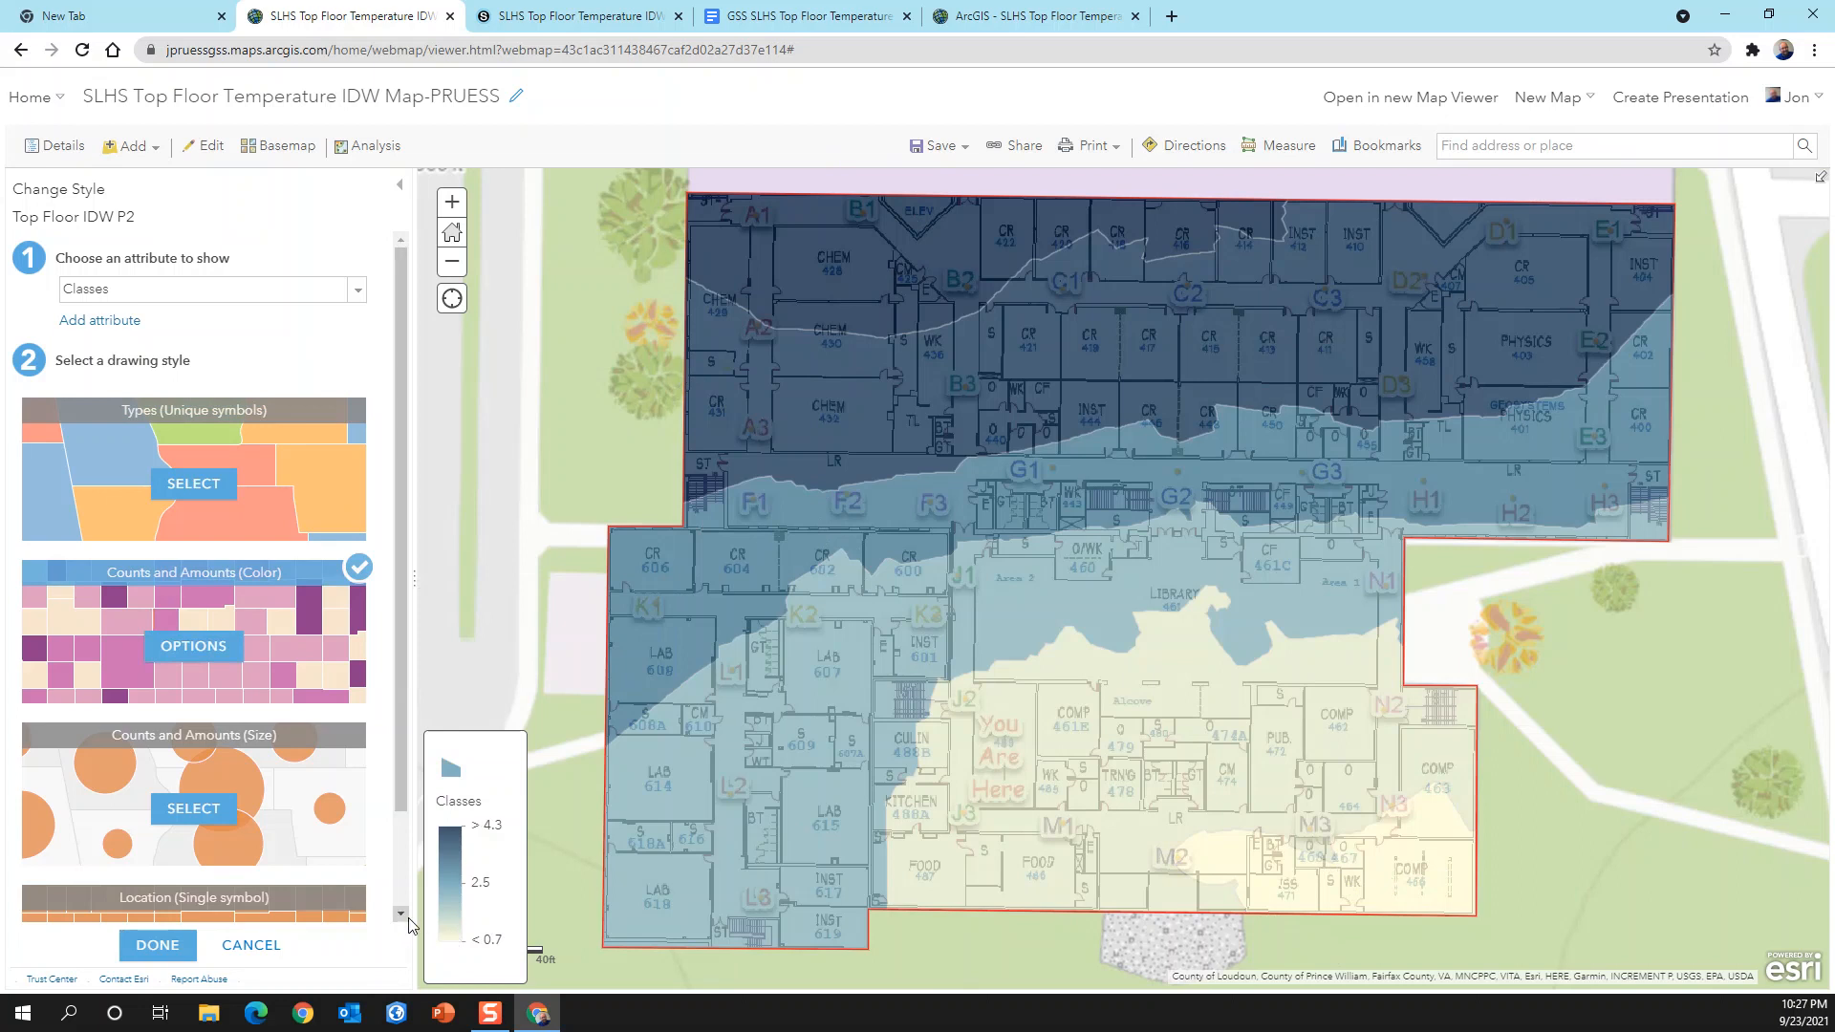
Step: Apply the red color ramp to the IDW layer's fill, inverted so that dark red represents the highest classes
{"action": "left_click", "coordinate": [192, 650]}
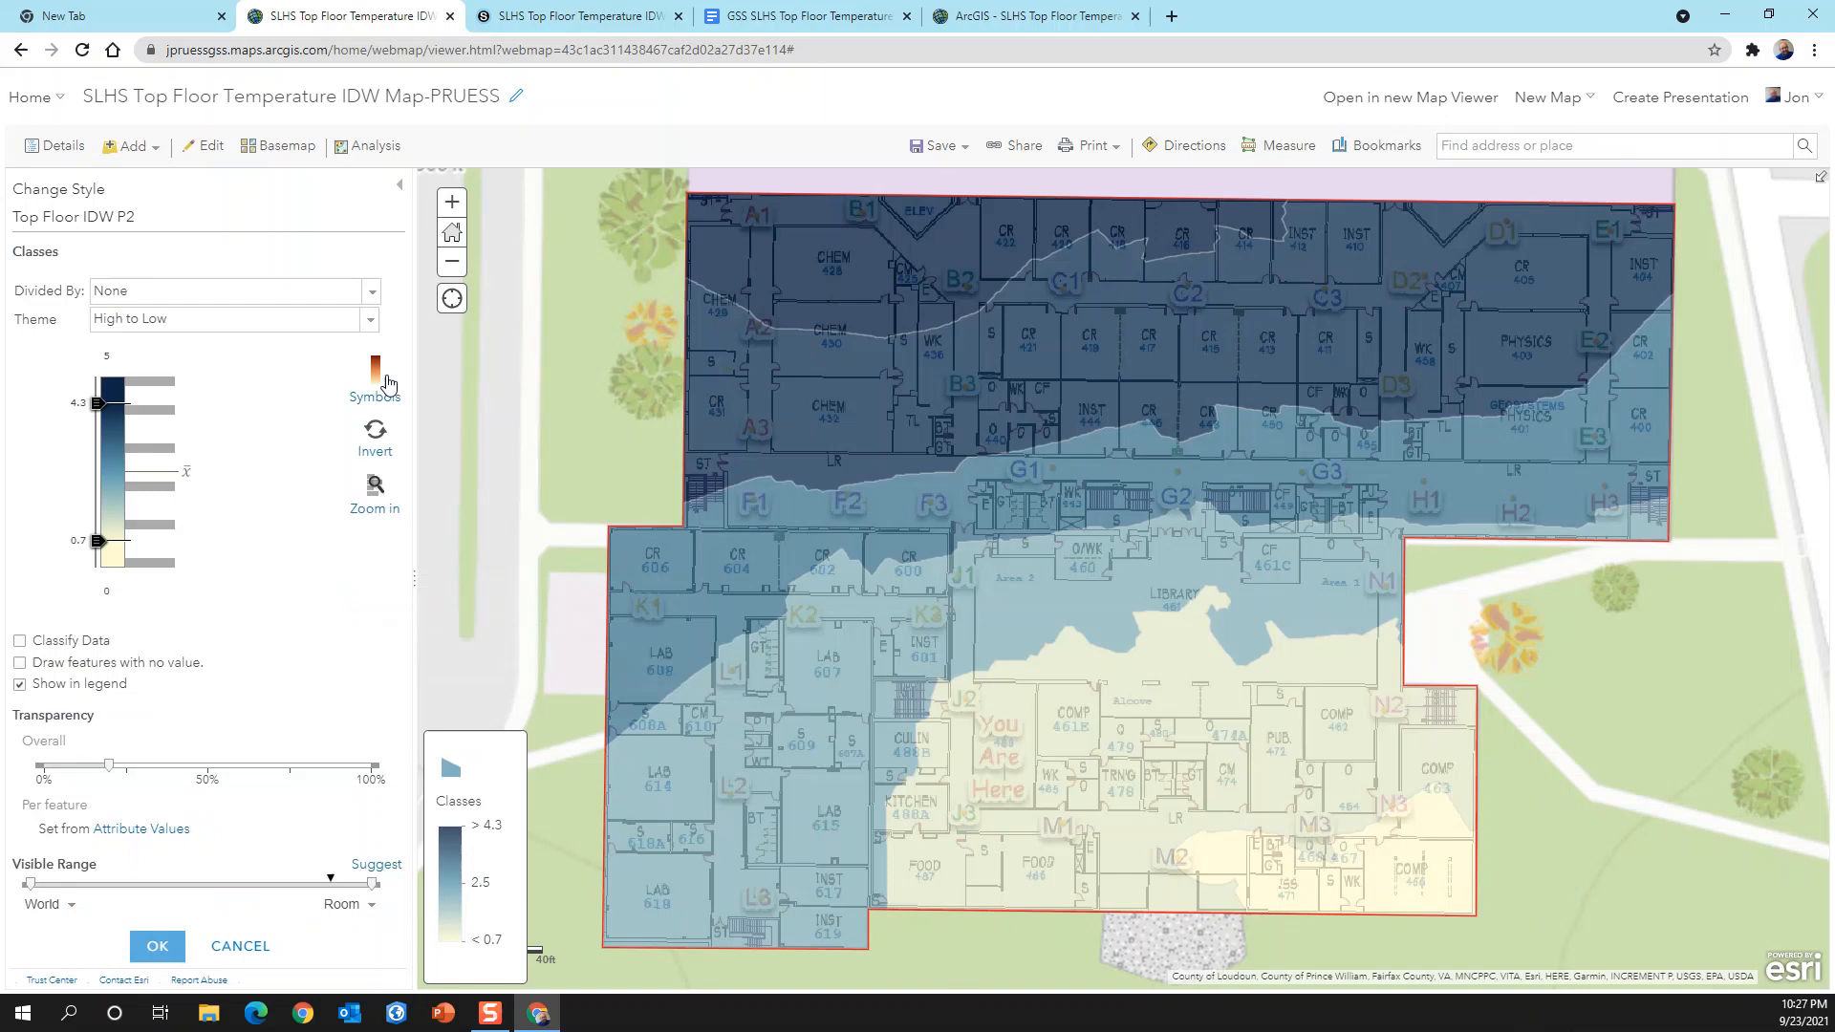
{"action": "left_click", "coordinate": [373, 373]}
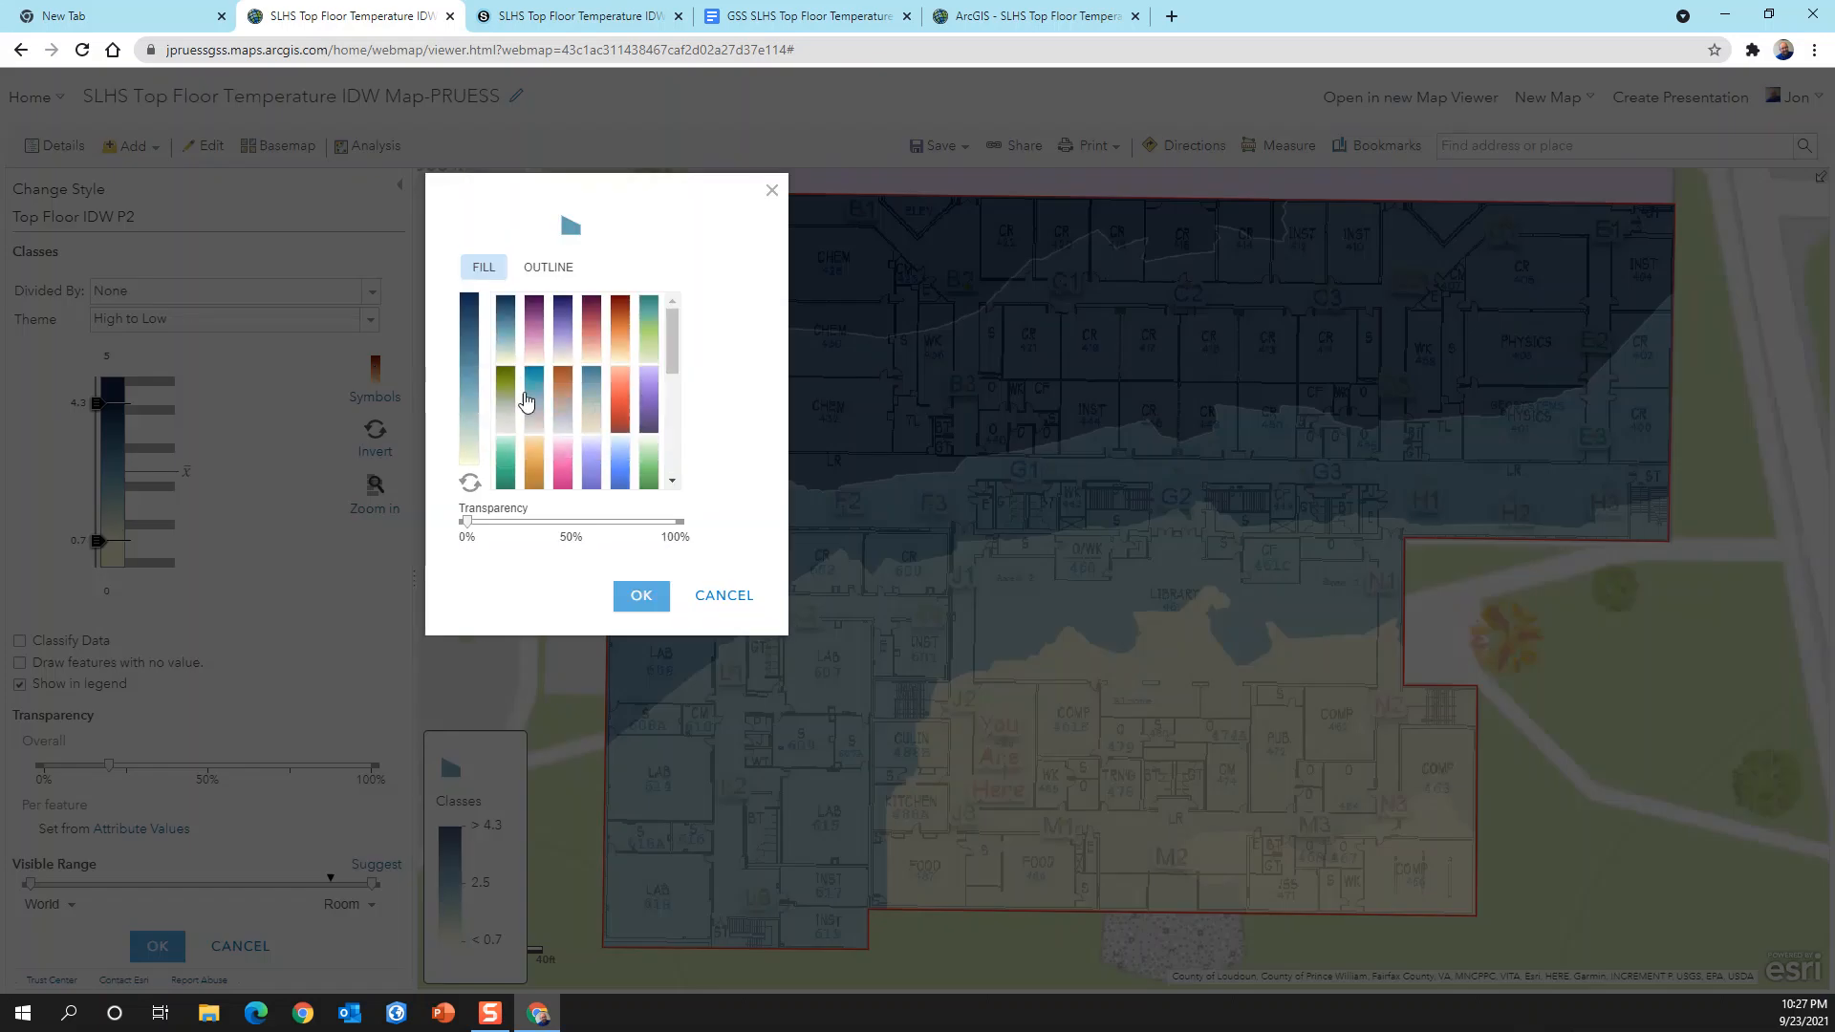
{"action": "mouse_move", "coordinate": [671, 357]}
{"action": "left_mouse_down"}
{"action": "mouse_move", "coordinate": [673, 460]}
{"action": "mouse_move", "coordinate": [667, 357]}
{"action": "left_mouse_up"}
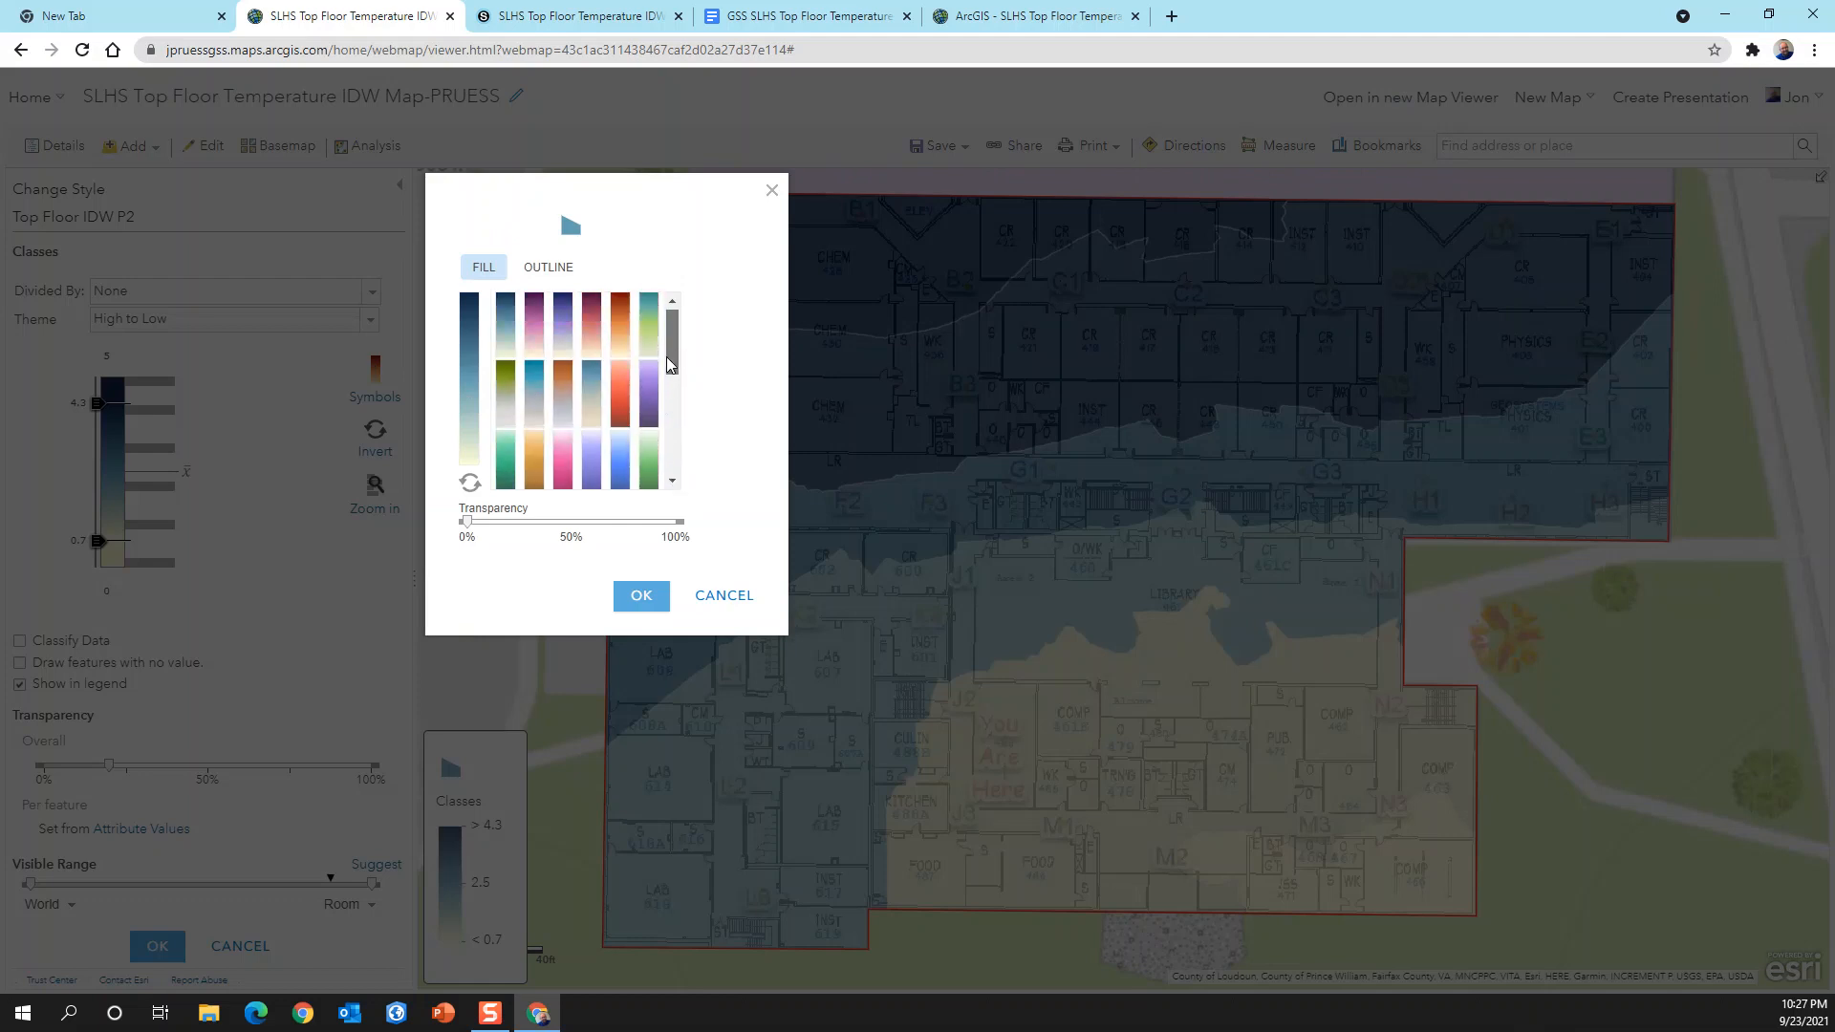
{"action": "left_click", "coordinate": [621, 392]}
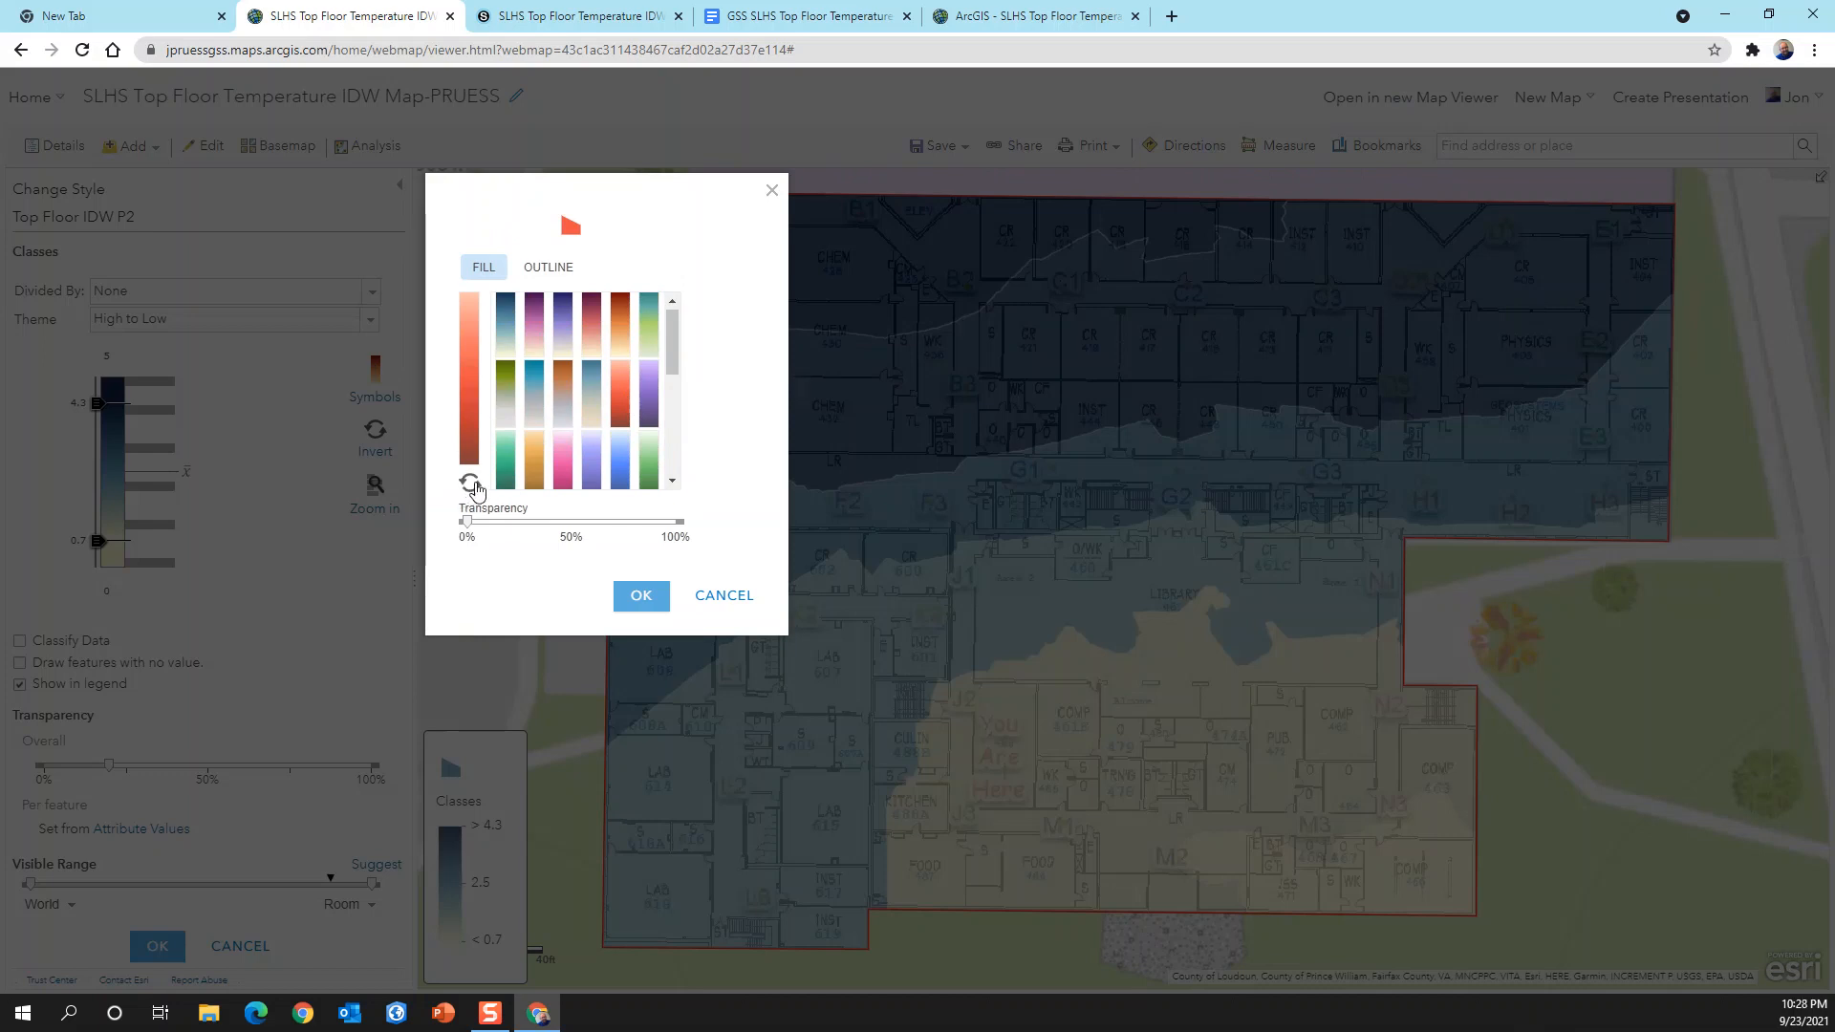
{"action": "left_click", "coordinate": [641, 596]}
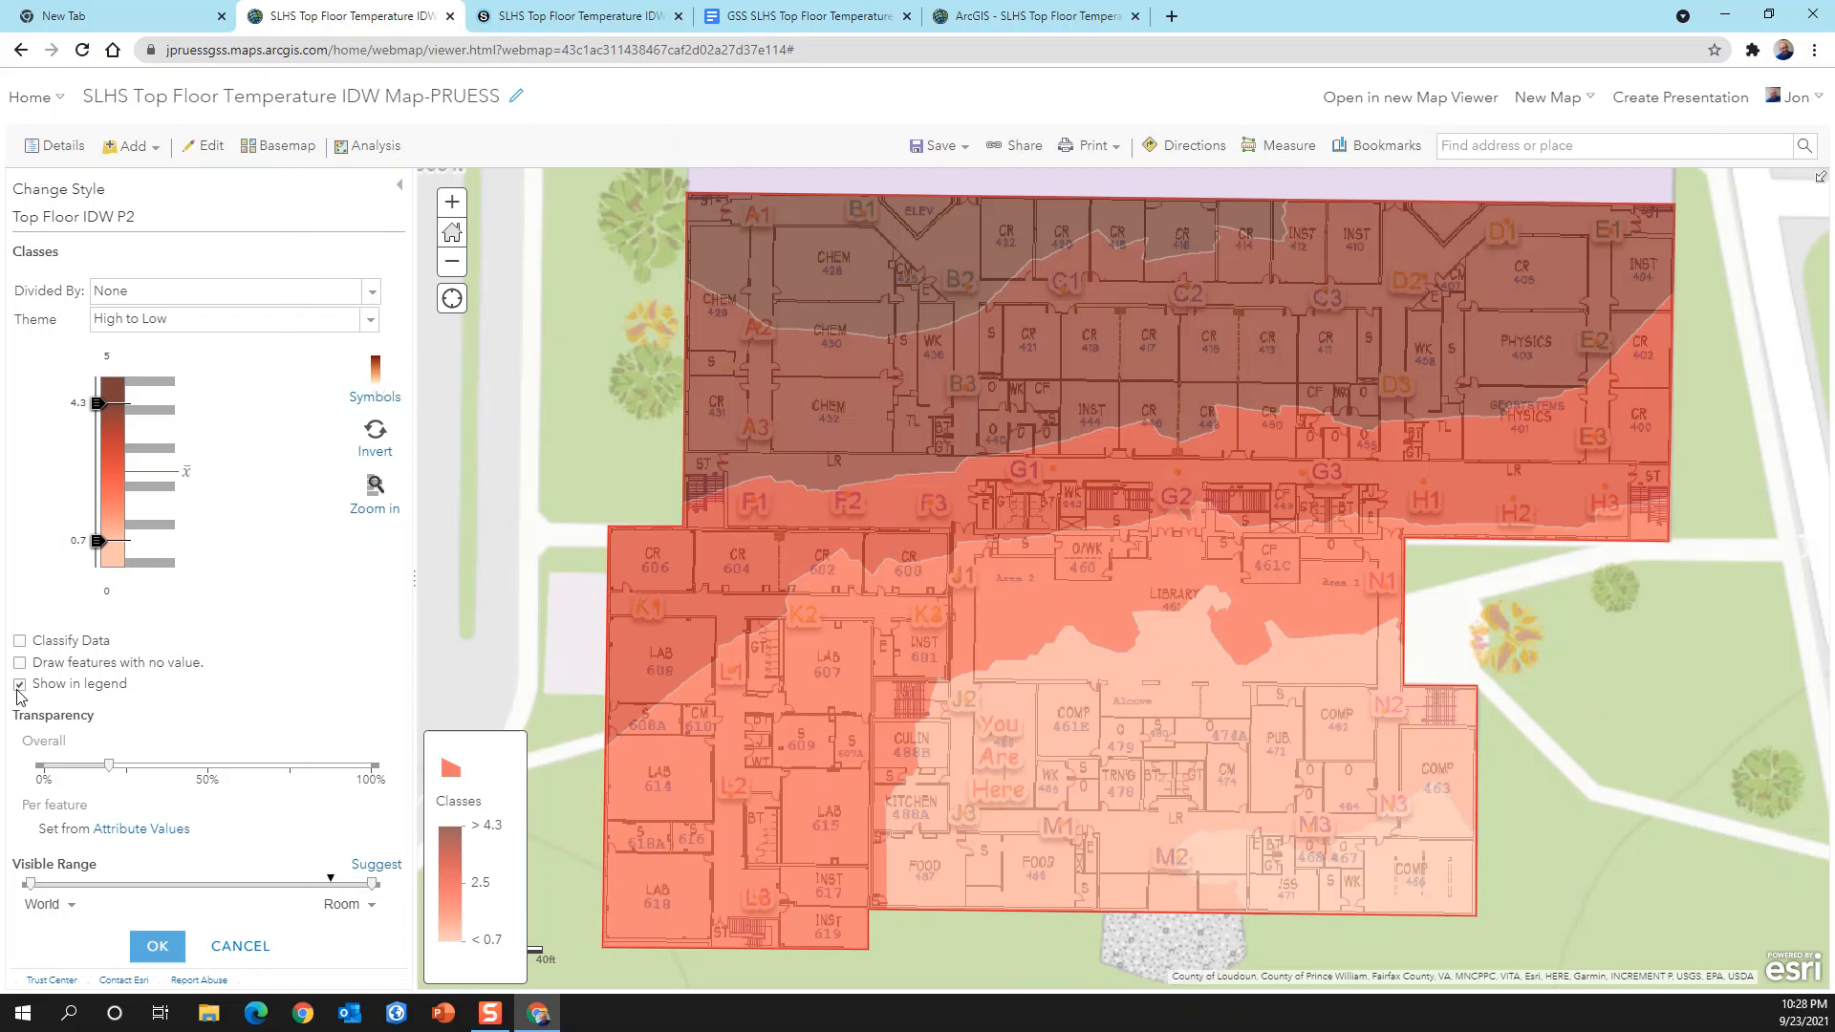
Step: Change the Top Floor IDW P2 fill to the brighter color ramp running from pale orange to red
{"action": "left_click", "coordinate": [375, 370]}
{"action": "left_click_drag", "start_coordinate": [670, 345], "coordinate": [678, 436]}
{"action": "left_click", "coordinate": [653, 363]}
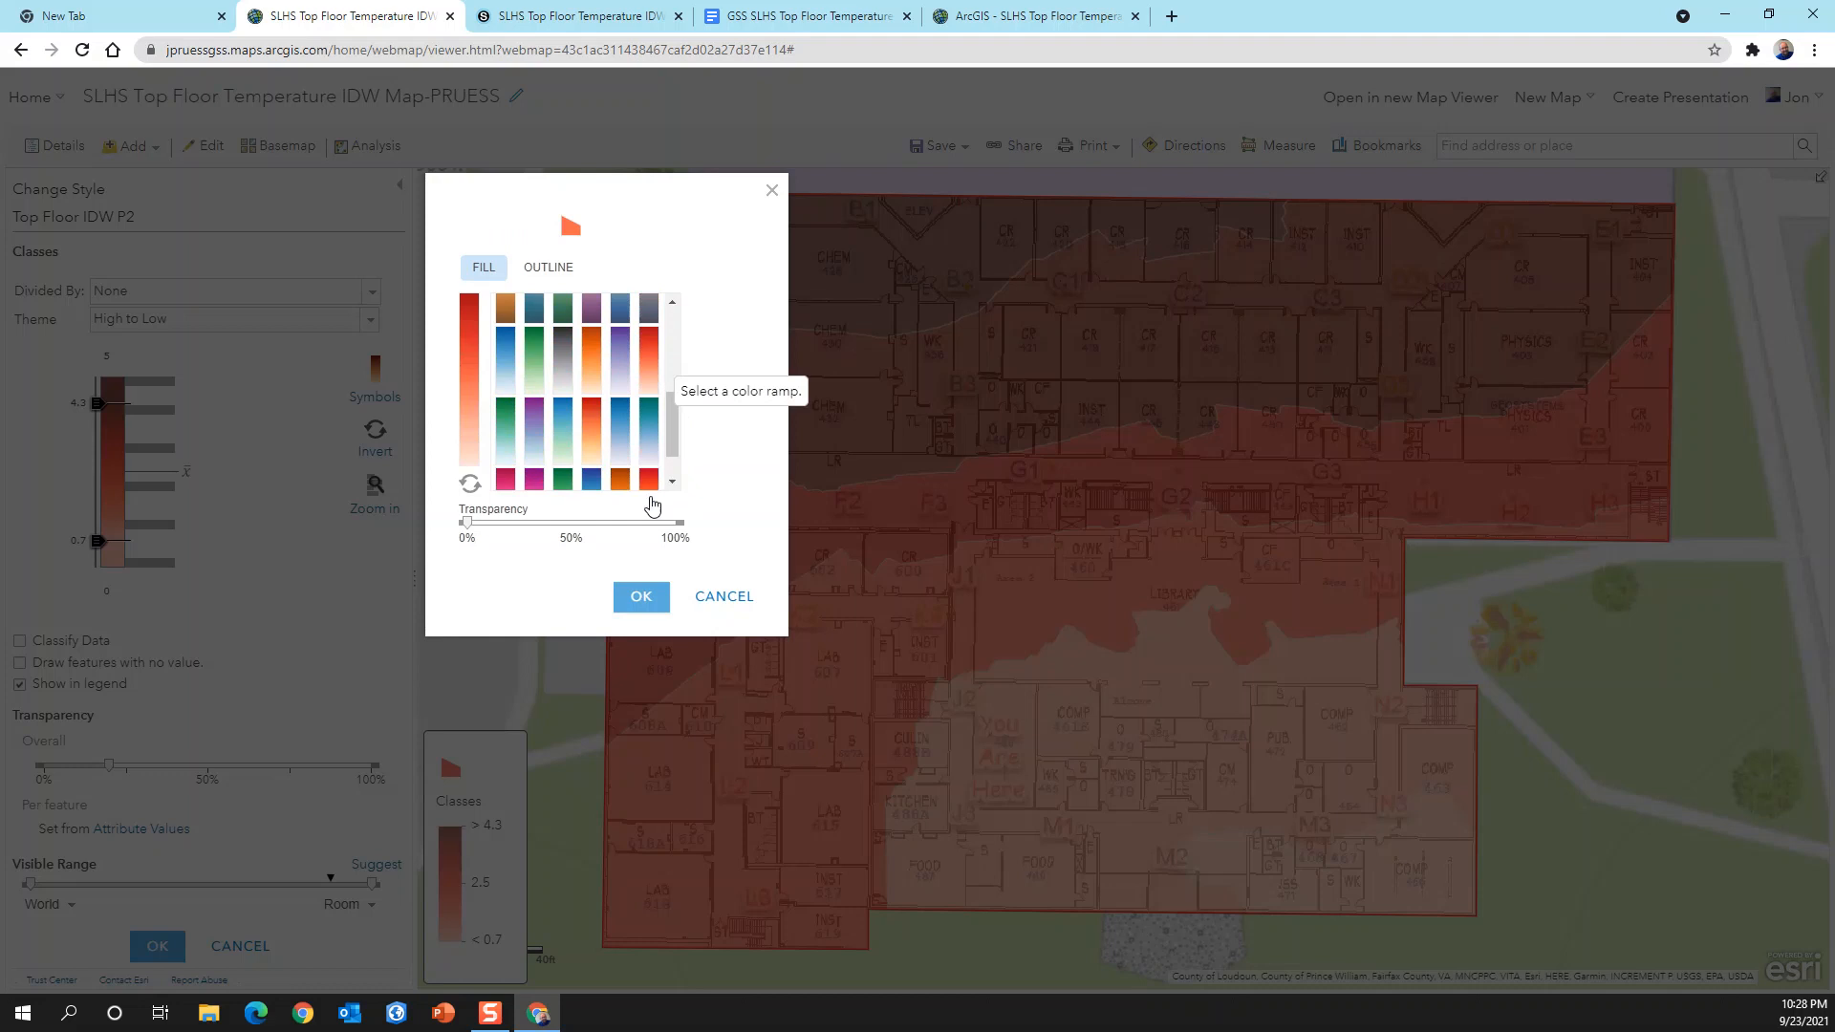
{"action": "left_click", "coordinate": [643, 594]}
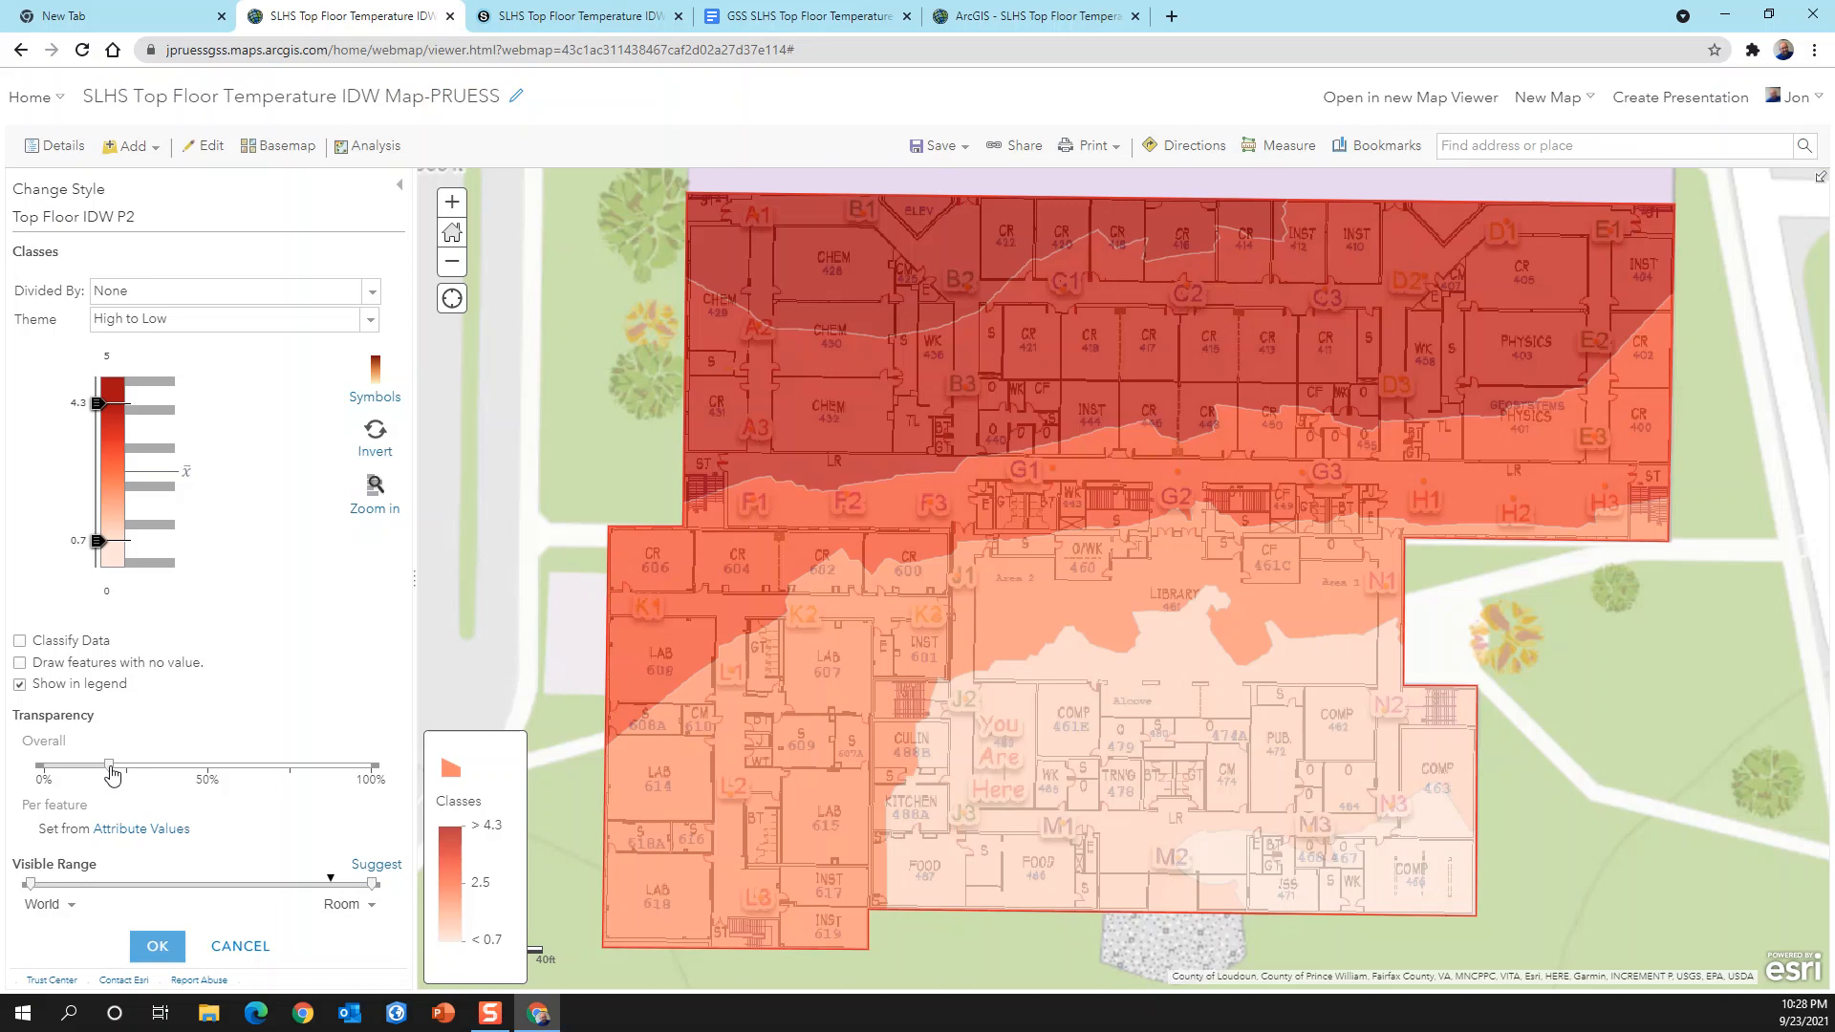
Step: Raise the IDW layer's overall transparency slightly, to roughly a quarter of the scale, and apply the finished style
{"action": "mouse_move", "coordinate": [112, 774]}
{"action": "left_mouse_down"}
{"action": "mouse_move", "coordinate": [87, 776]}
{"action": "mouse_move", "coordinate": [132, 776]}
{"action": "left_mouse_up"}
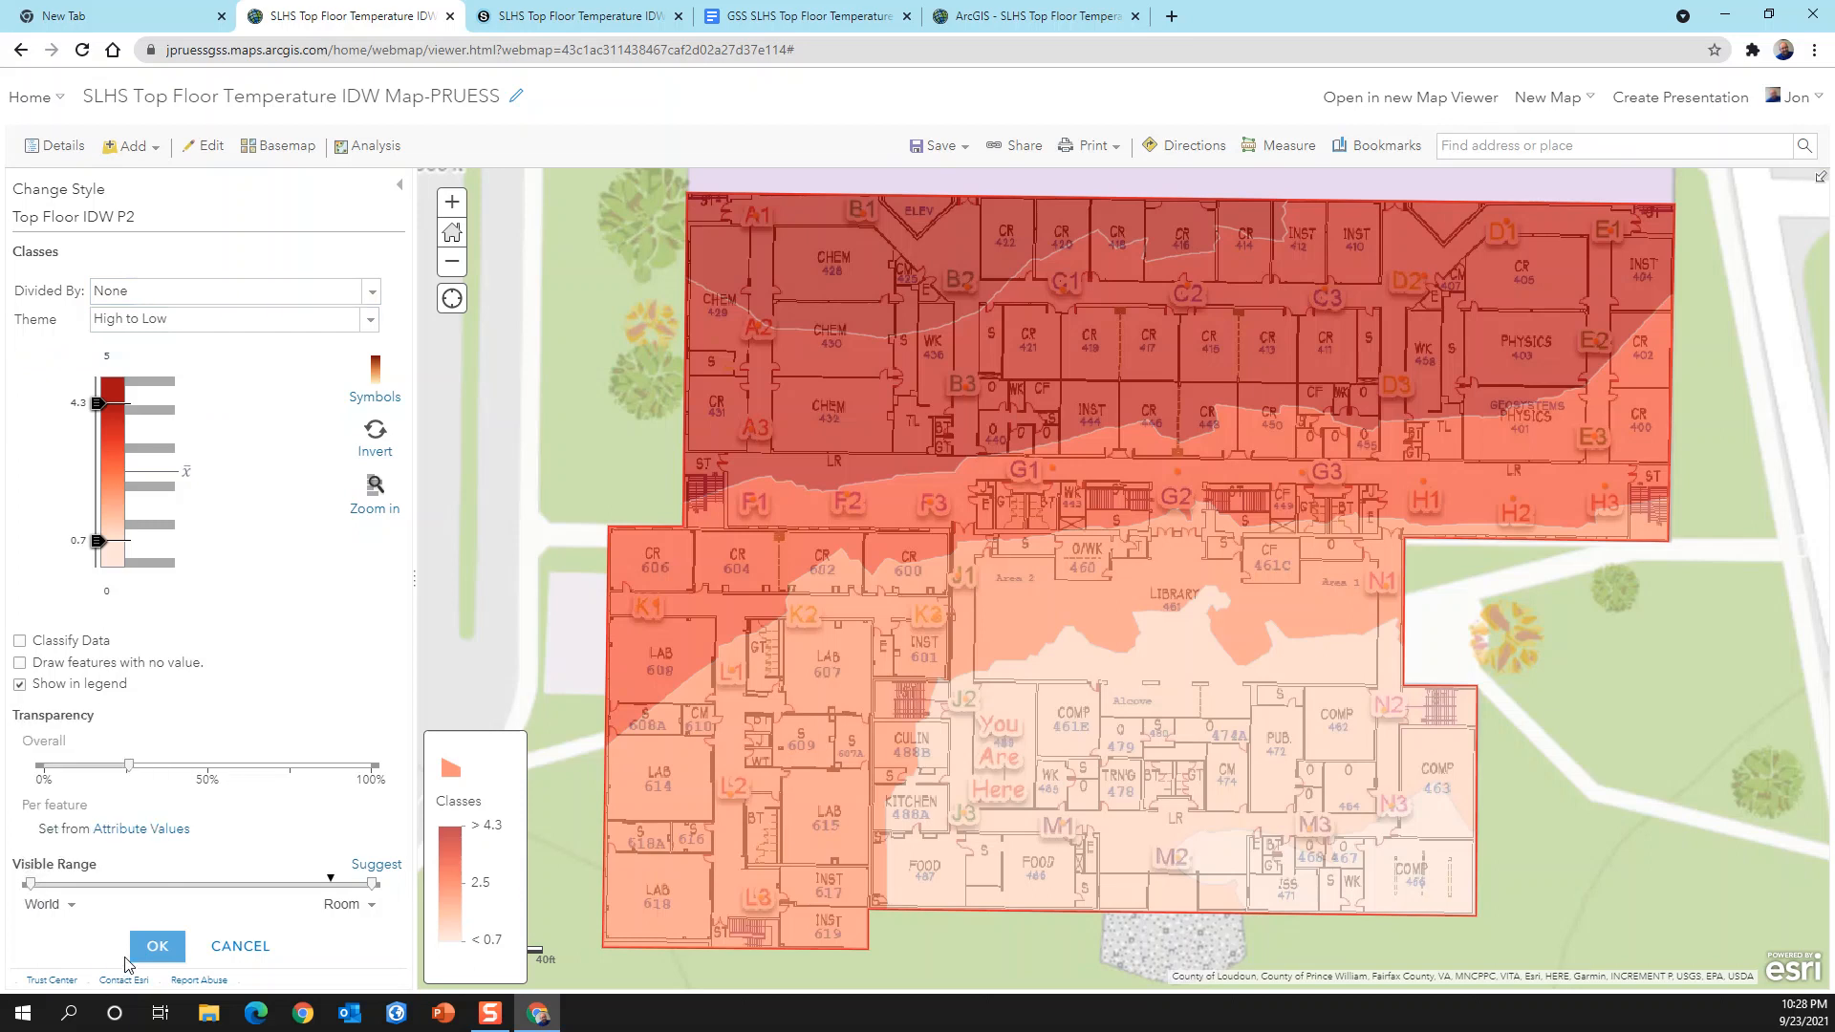
{"action": "left_click", "coordinate": [156, 946]}
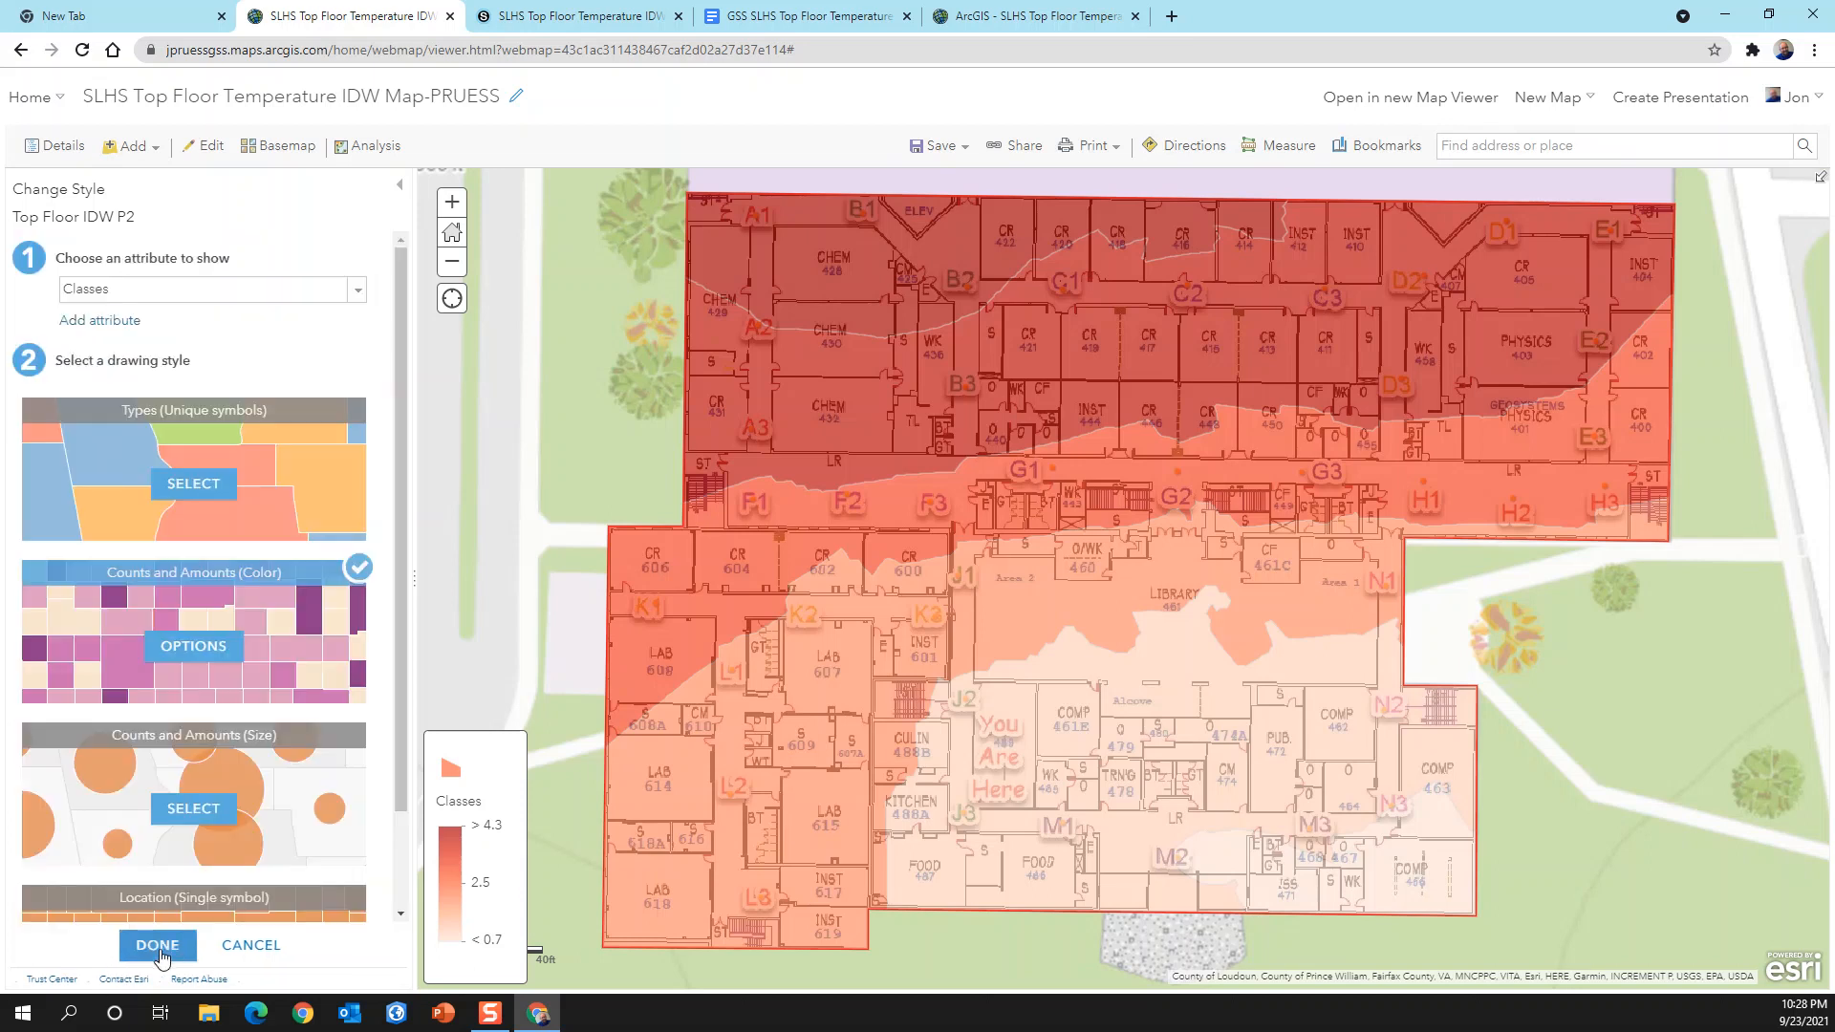
{"action": "left_click", "coordinate": [156, 946]}
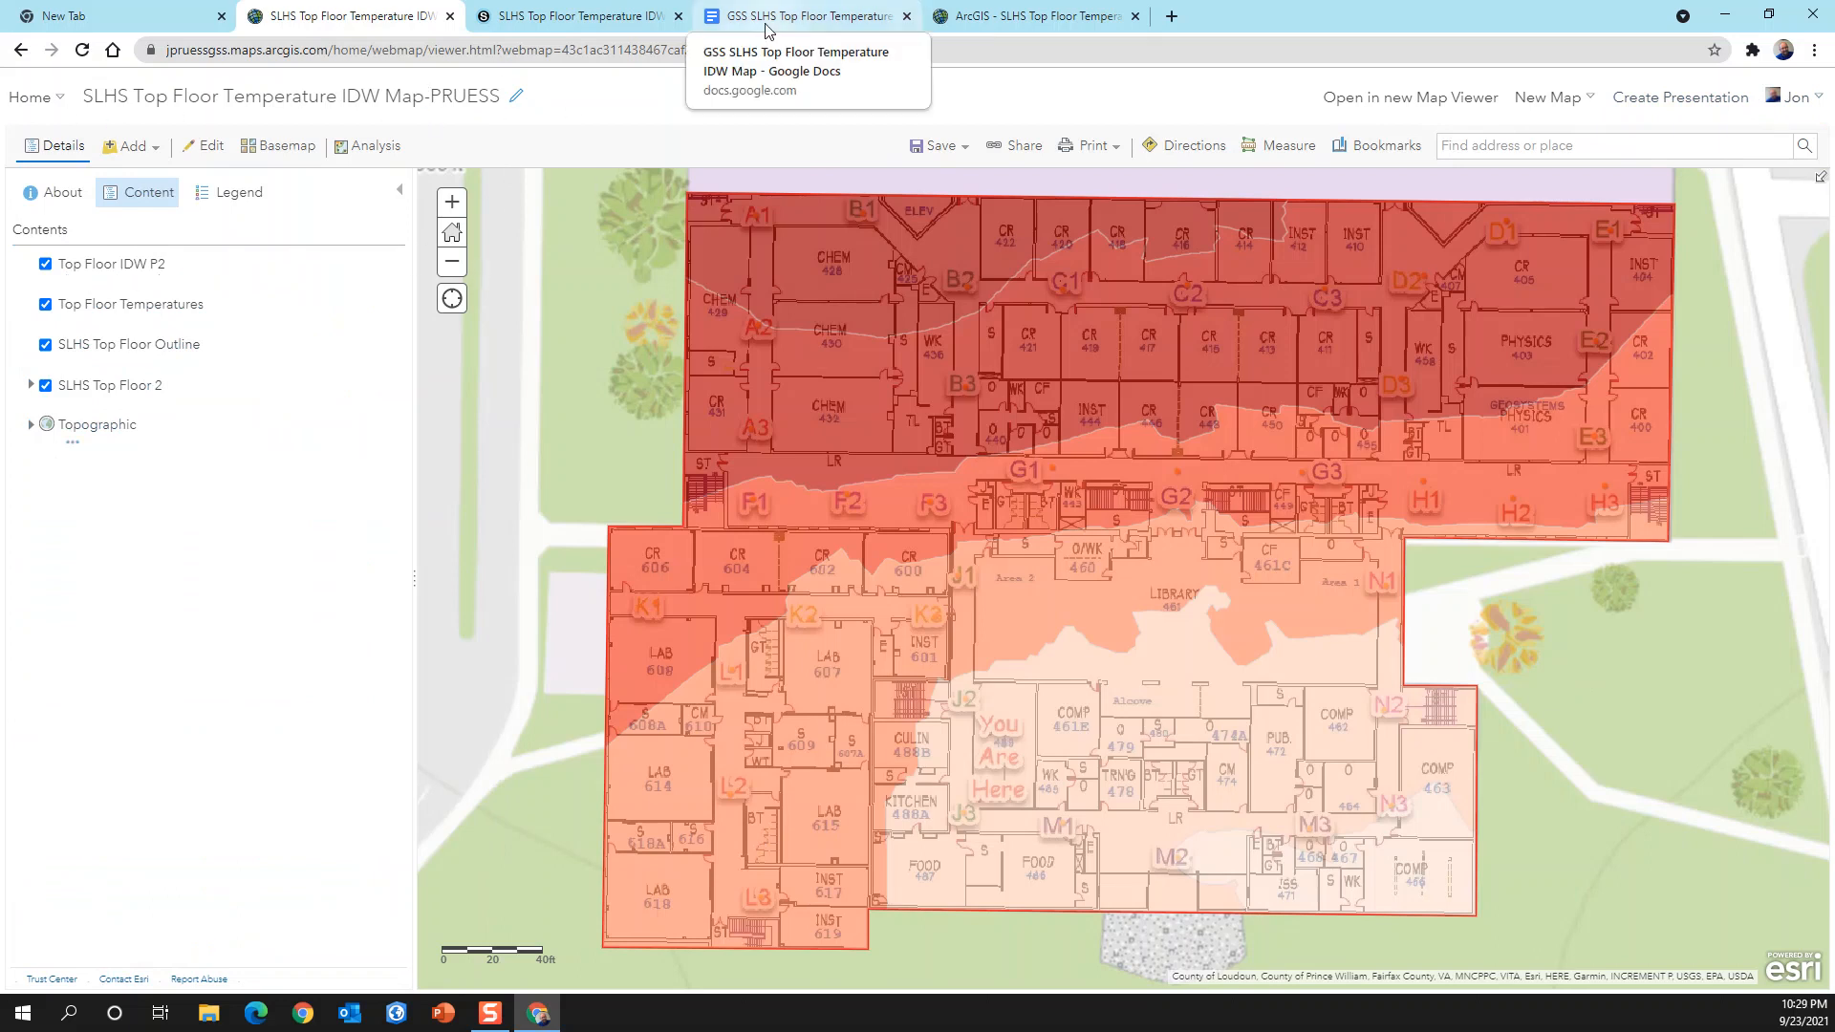
Step: Review the final instruction and answer box in the Google Docs assignment, check the original ArcGIS map, and return to the styled IDW map
{"action": "left_click", "coordinate": [771, 27]}
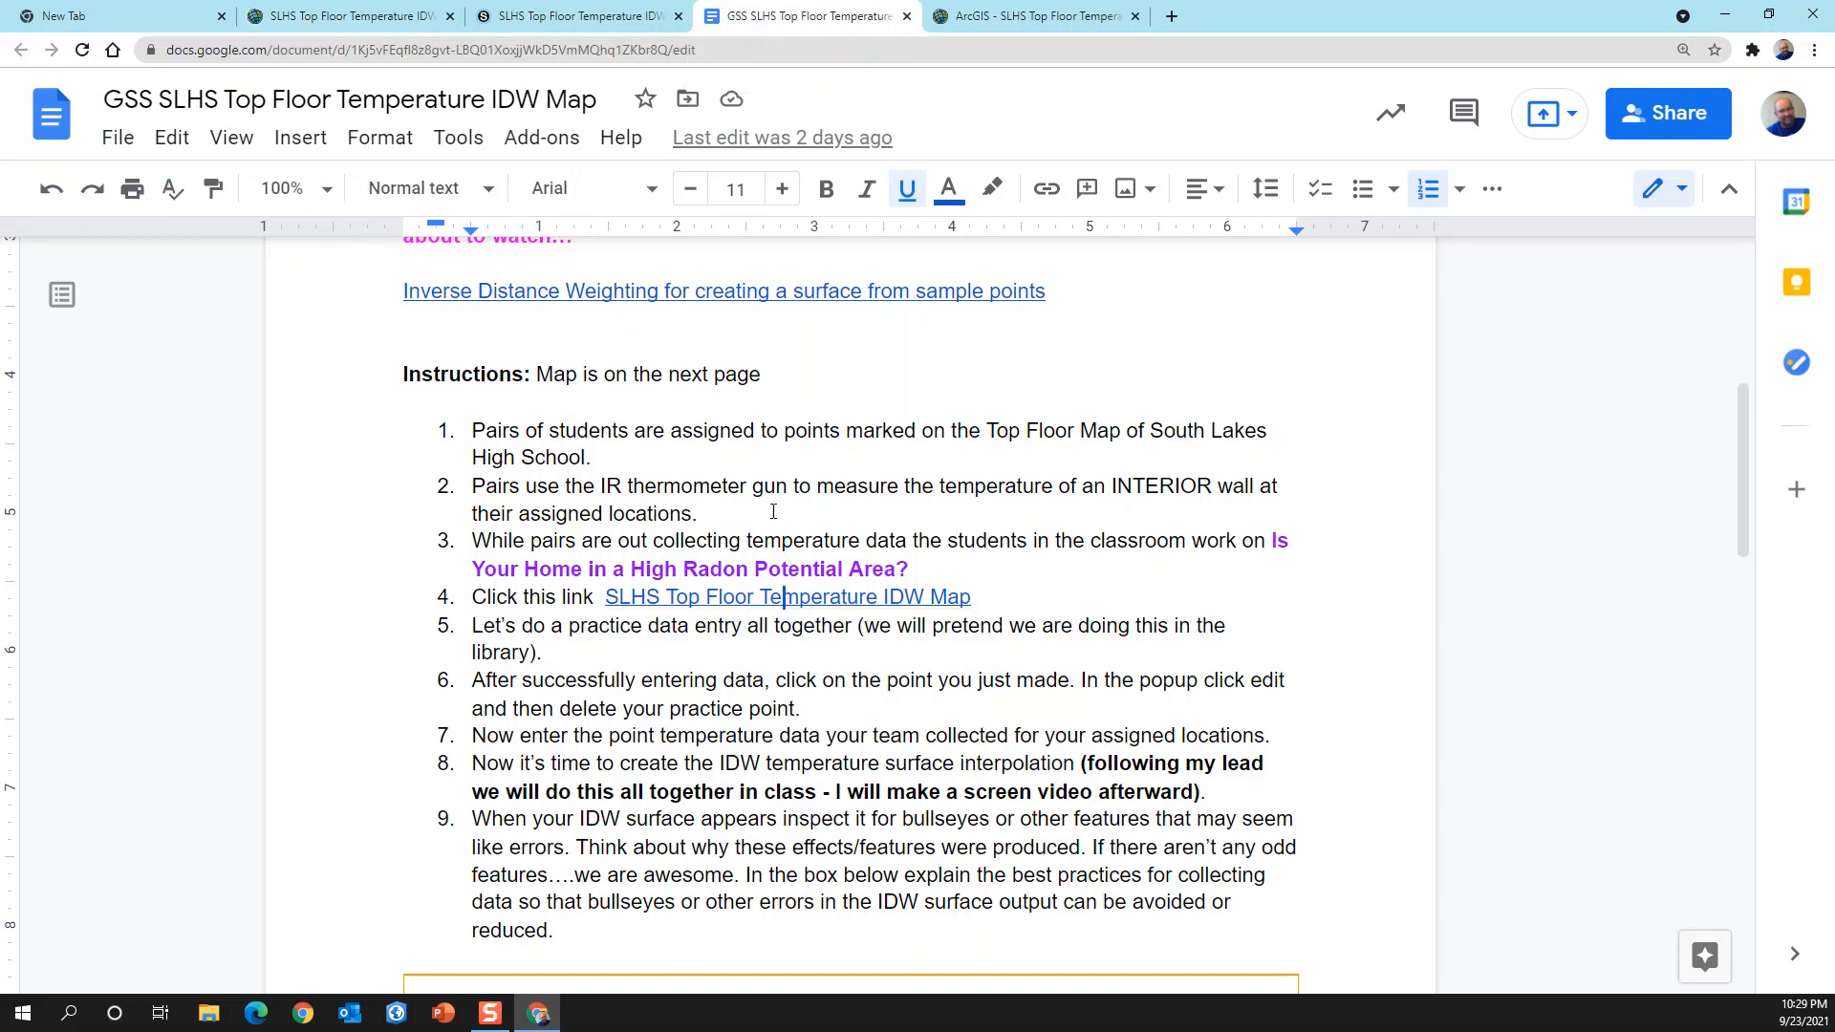
{"action": "scroll", "coordinate": [778, 398], "scroll_direction": "down", "scroll_amount": 8}
{"action": "left_click", "coordinate": [778, 703]}
{"action": "scroll", "coordinate": [797, 654], "scroll_direction": "up", "scroll_amount": 1}
{"action": "scroll", "coordinate": [797, 654], "scroll_direction": "up", "scroll_amount": 2}
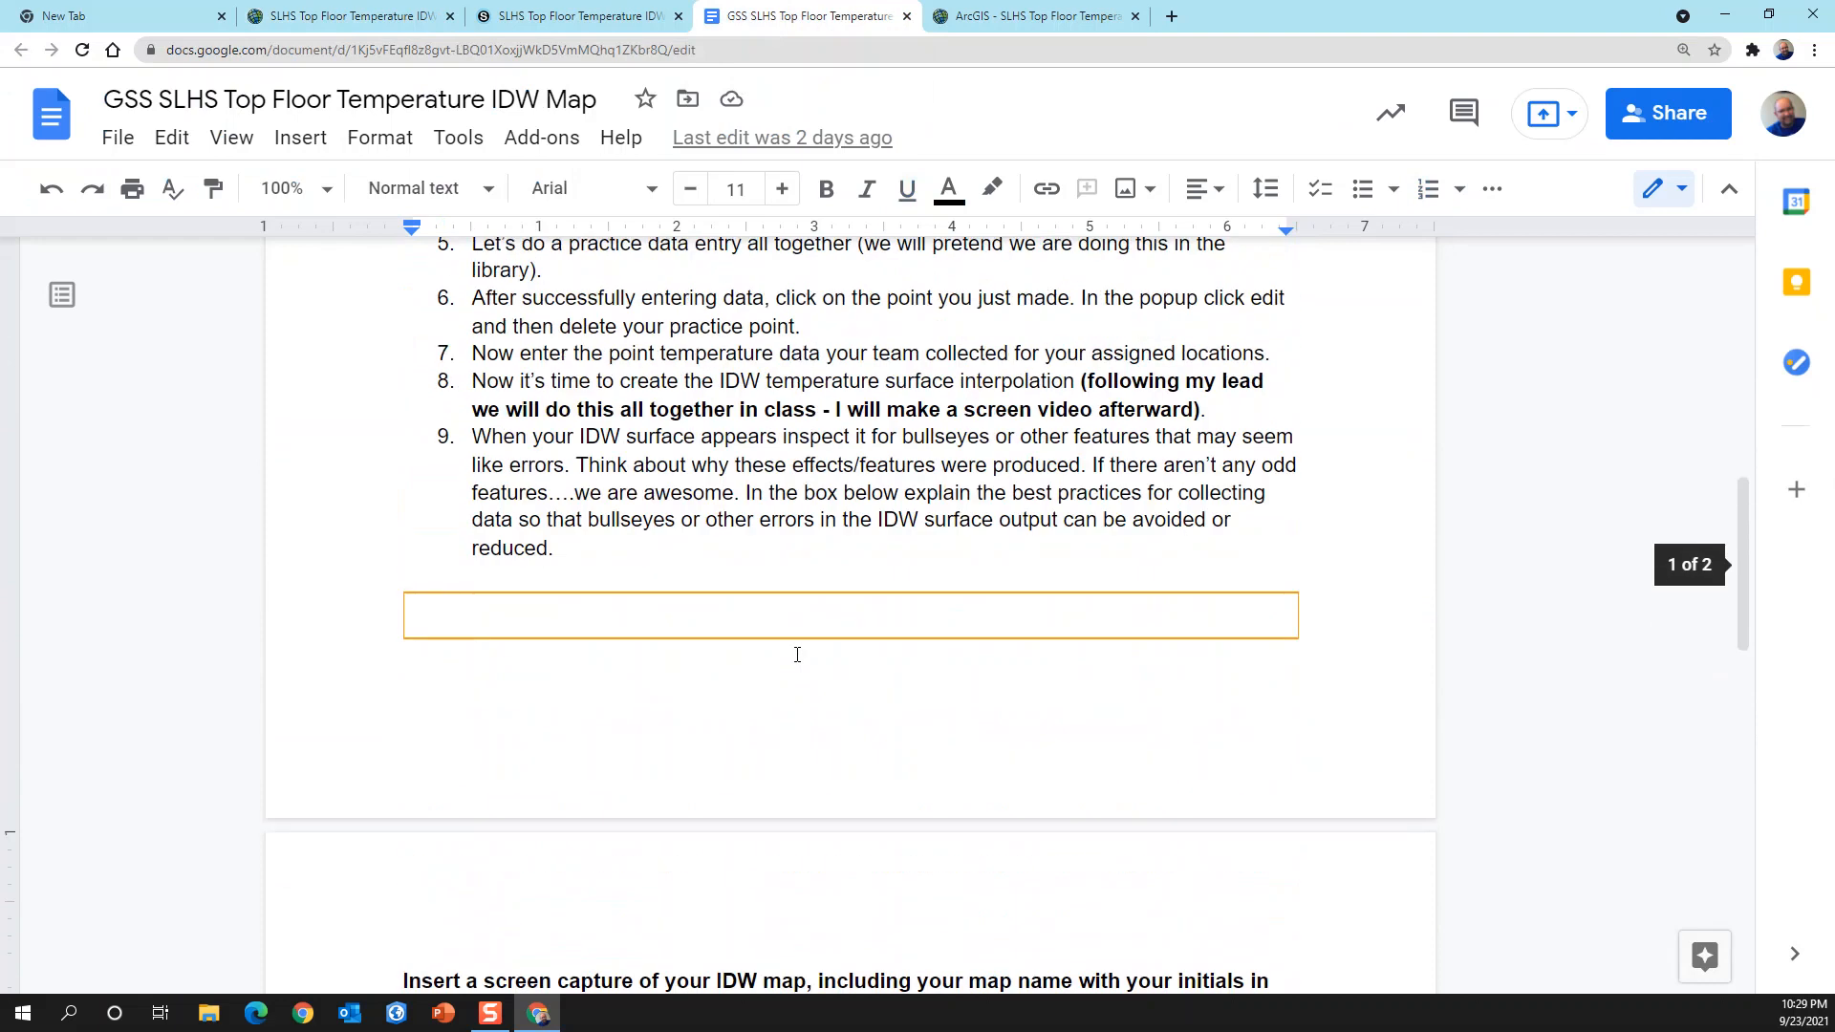
{"action": "left_click", "coordinate": [977, 17]}
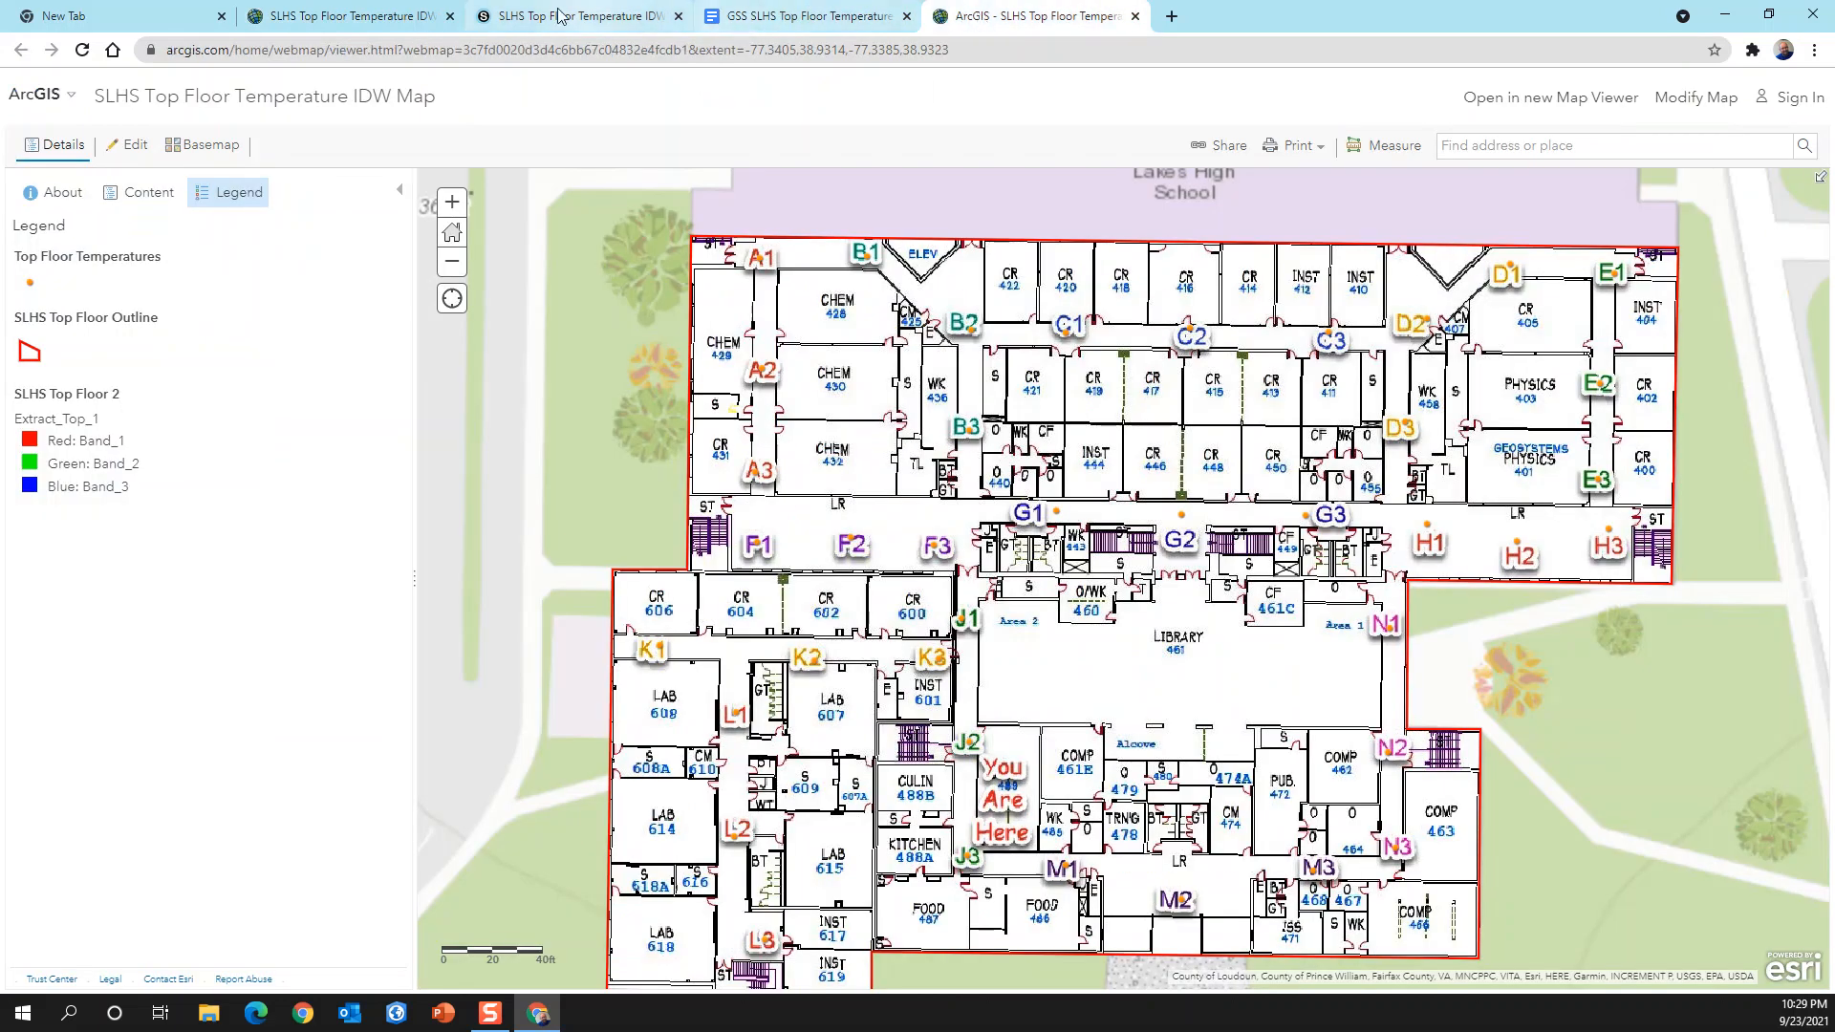
{"action": "left_click", "coordinate": [394, 26]}
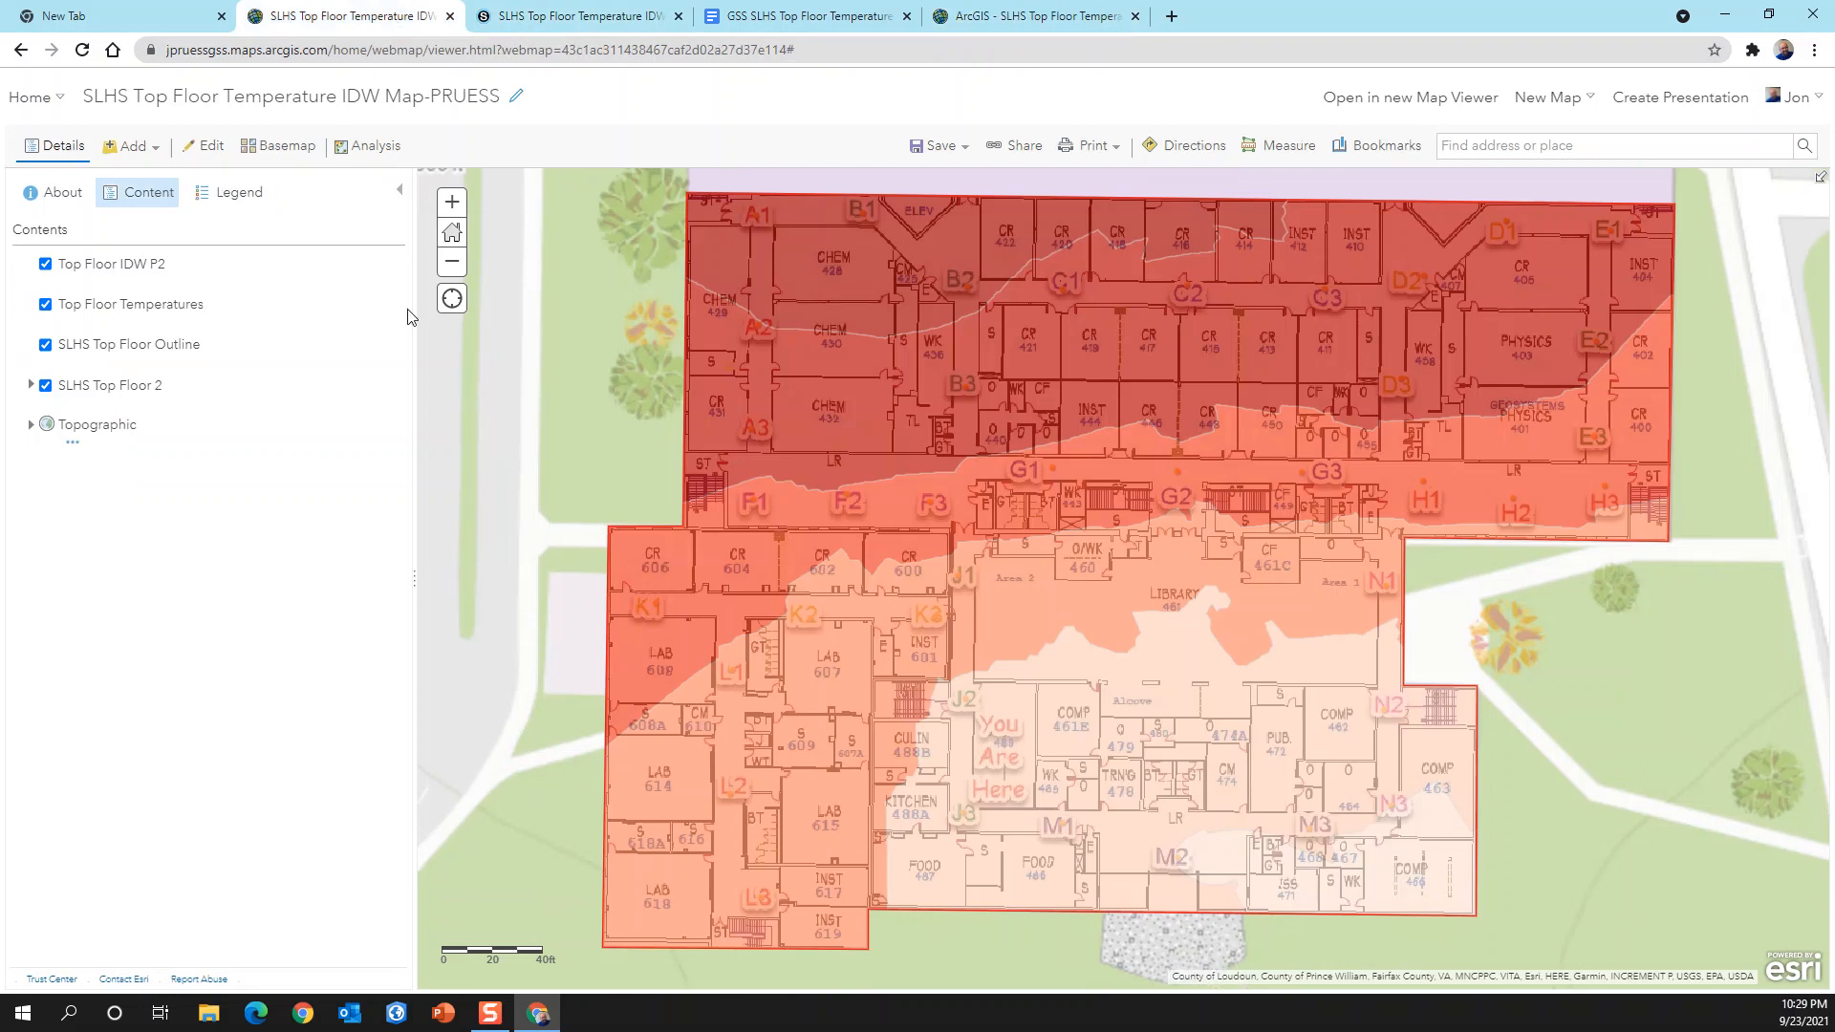